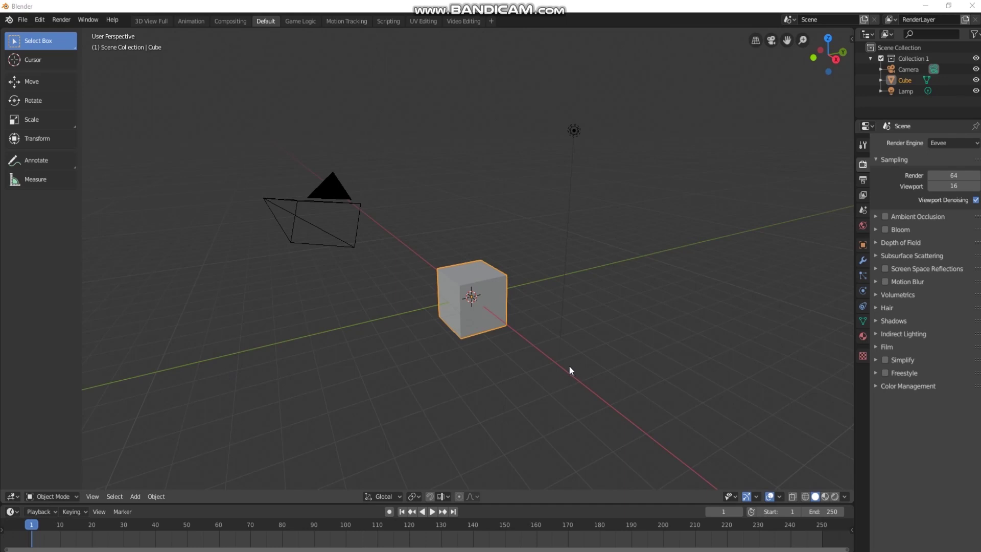
# Delete all the default objects from the scene
pyautogui.scroll(3, 370, 341)
pyautogui.scroll(-2, 372, 339)
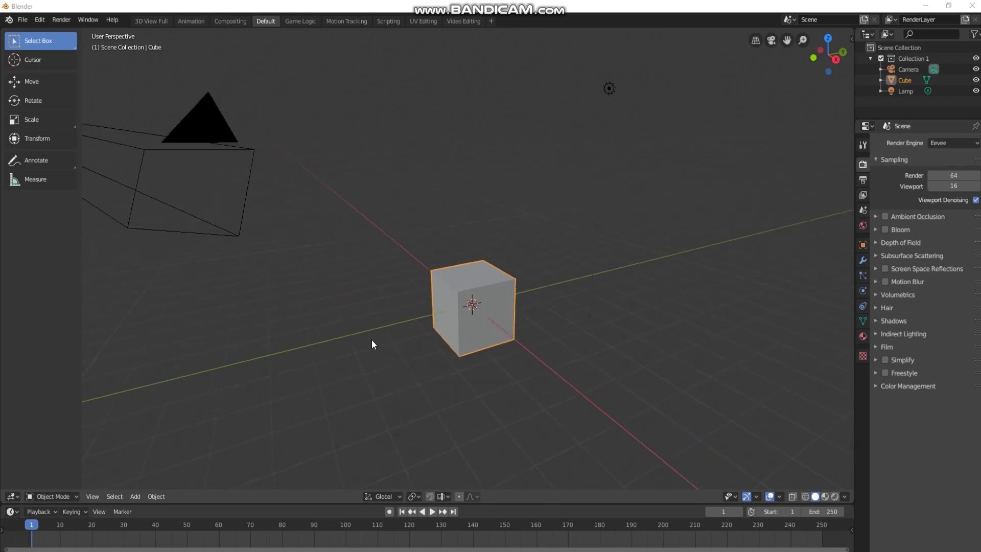
pyautogui.scroll(-2, 371, 339)
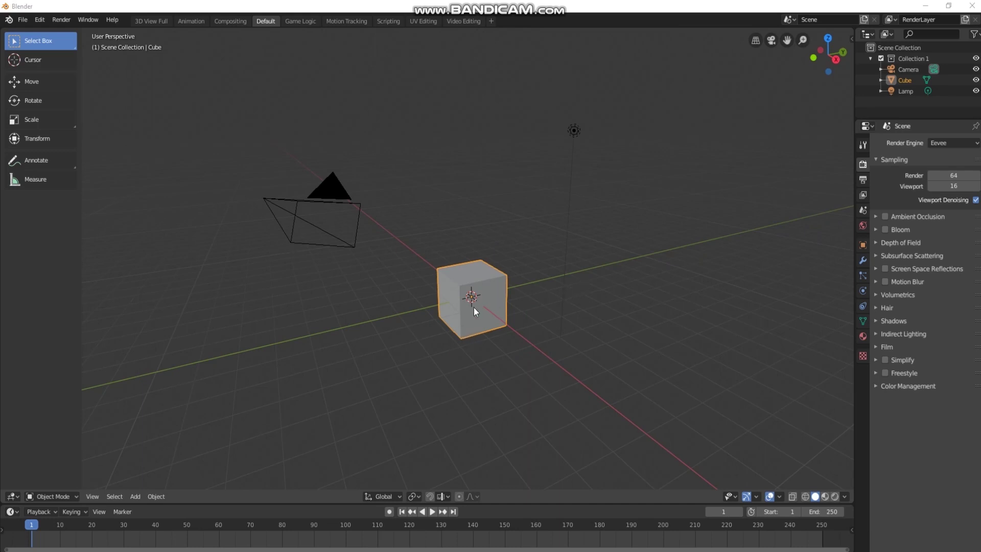
pyautogui.press('a')
pyautogui.press('Delete')
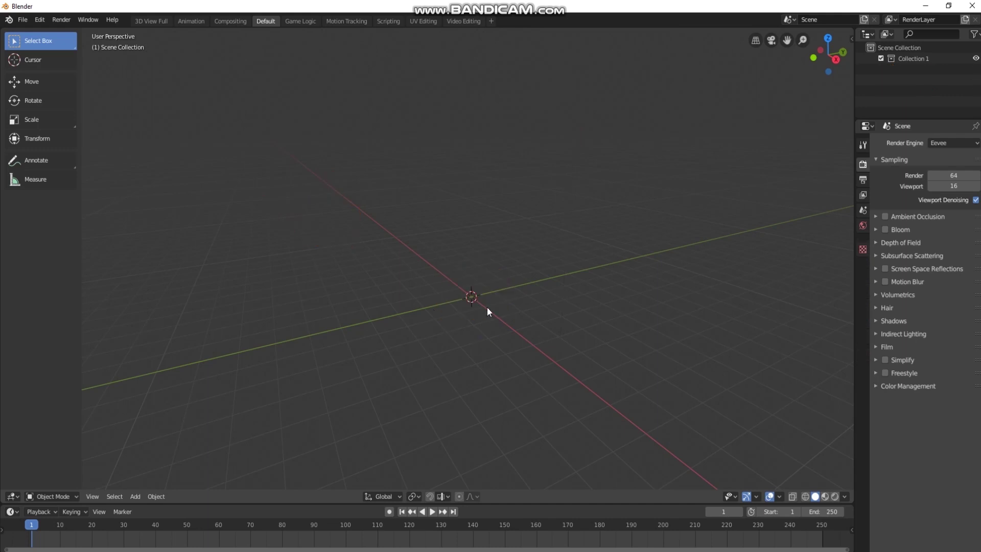
pyautogui.moveTo(487, 310); pyautogui.dragTo(451, 300, button='middle')
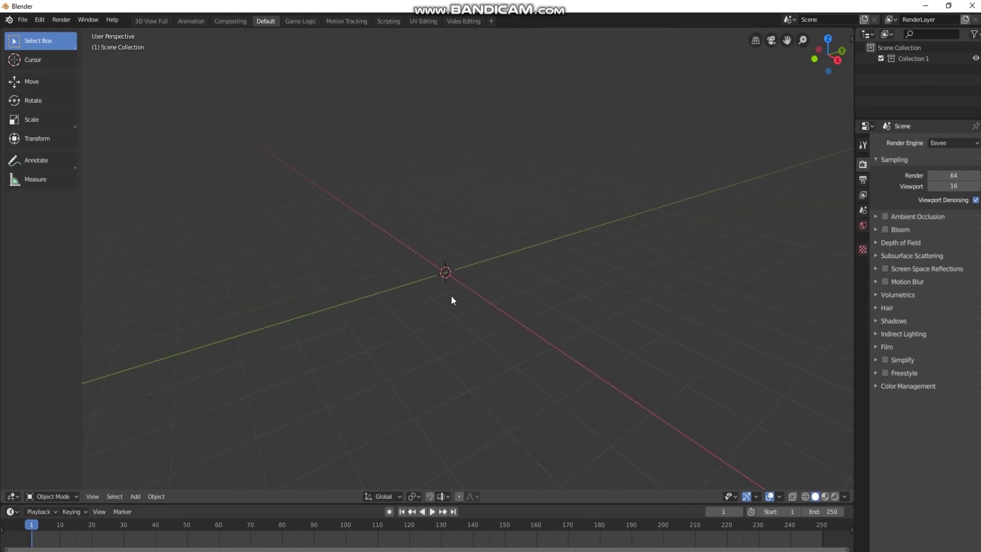
pyautogui.hotkey('shift', 'a')
pyautogui.click(500, 326)
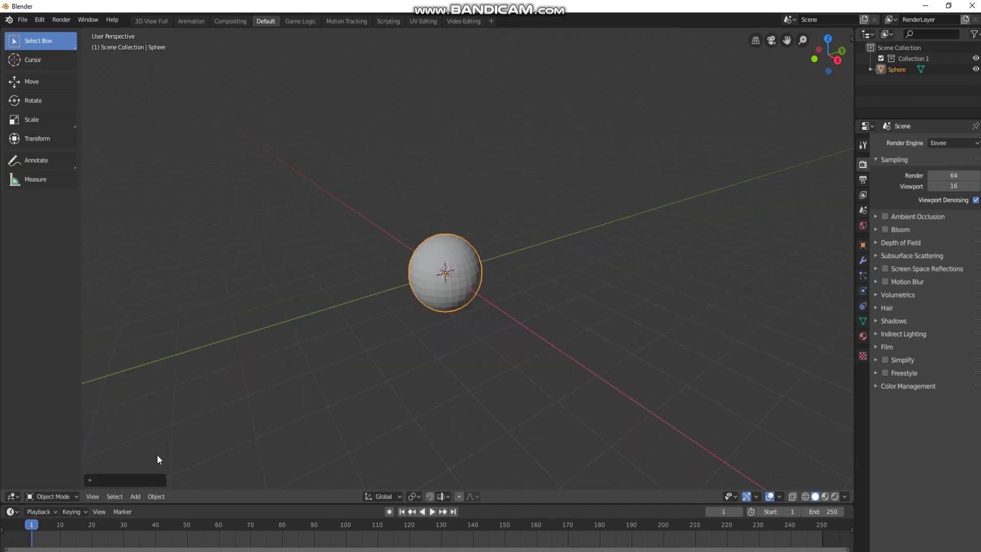
pyautogui.click(87, 478)
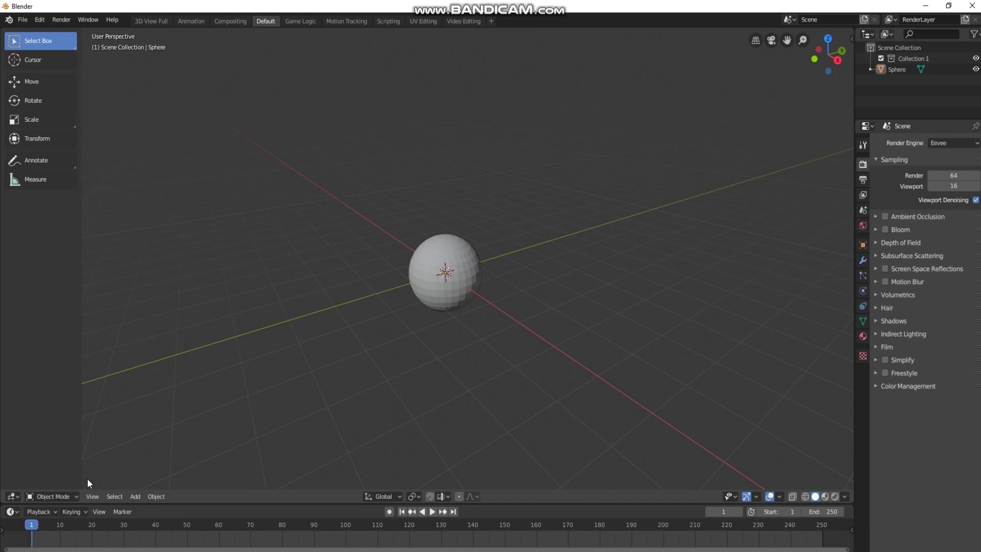
pyautogui.click(456, 262)
pyautogui.press('Delete')
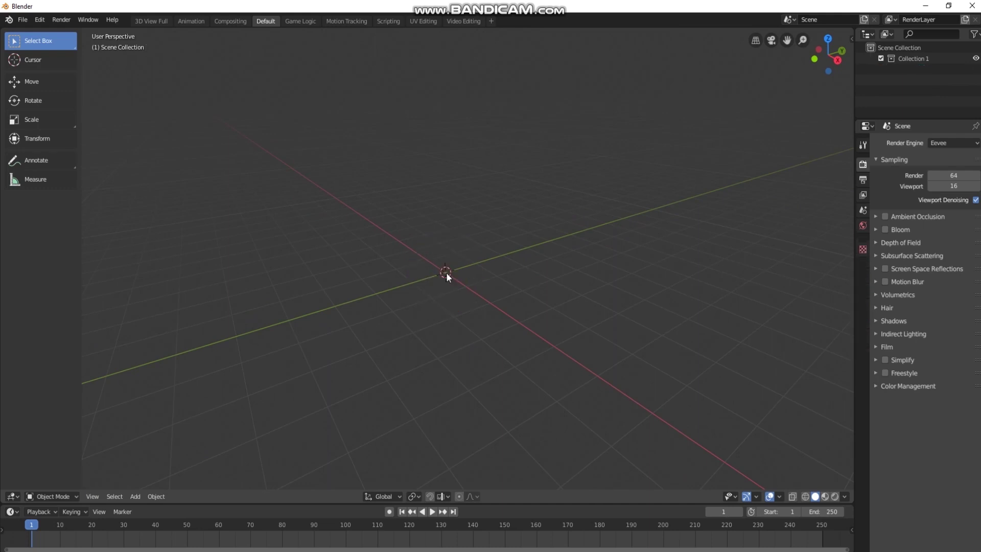
# Add a UV sphere at the origin with 8 segments and 8 rings
pyautogui.hotkey('shift', 'a')
pyautogui.click(473, 305)
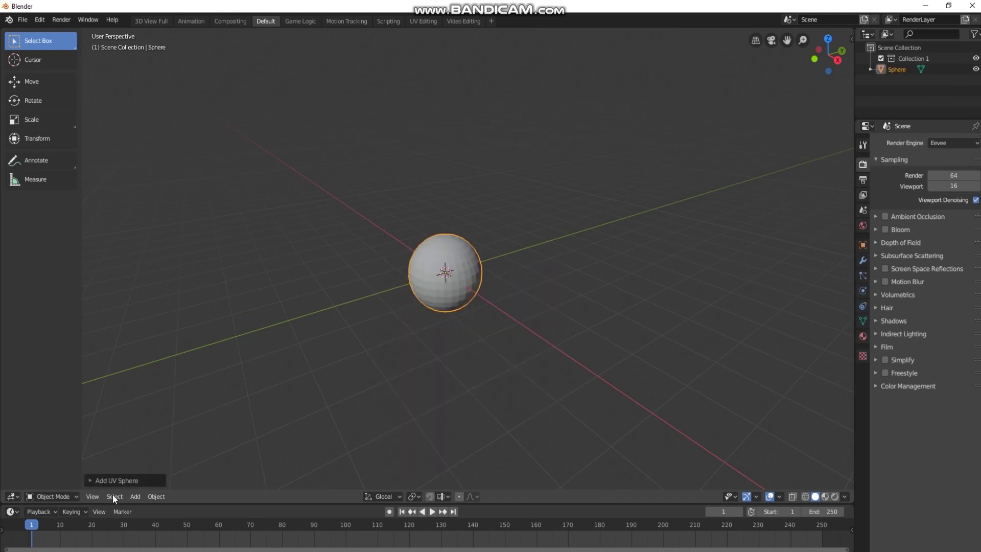
pyautogui.click(92, 480)
pyautogui.click(197, 361)
pyautogui.write('8')
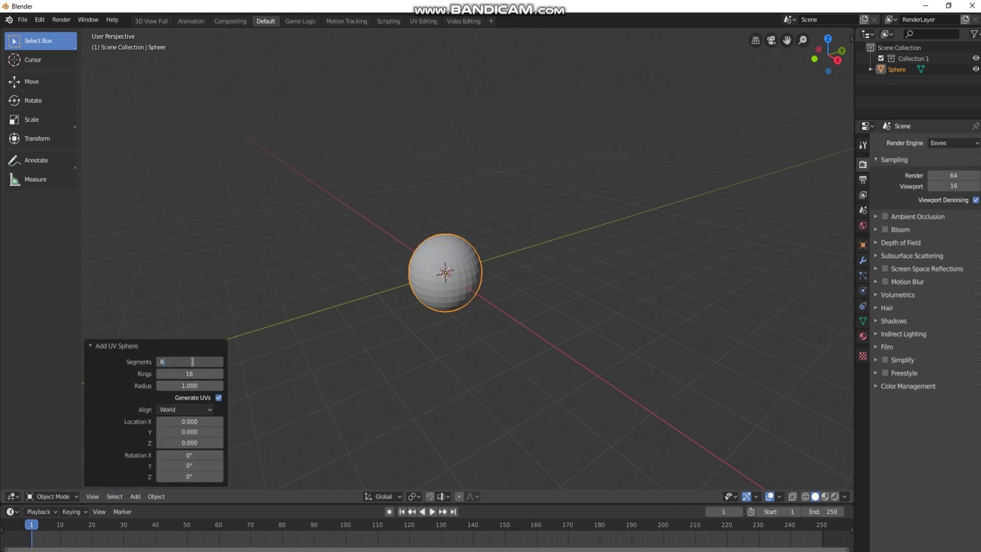
pyautogui.press('Return')
pyautogui.click(199, 372)
pyautogui.write('8')
pyautogui.press('Return')
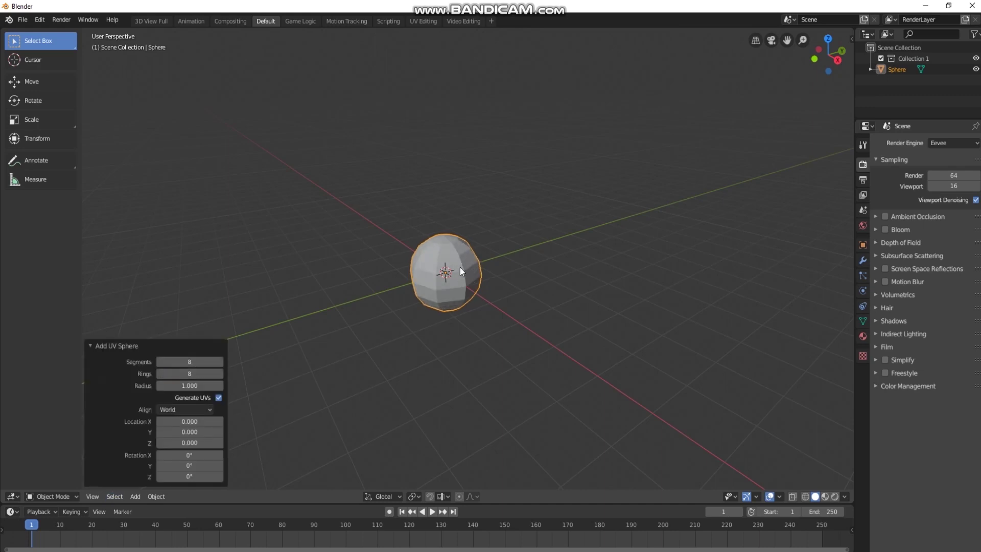
# Show the sphere as wireframe in the right orthographic view and delete the vertices of its upper half, including the equator ring
pyautogui.scroll(2, 455, 286)
pyautogui.moveTo(449, 298)
pyautogui.mouseDown(button='middle')
pyautogui.moveTo(422, 271)
pyautogui.moveTo(446, 277)
pyautogui.mouseUp(button='middle')
pyautogui.press('KP_3')
pyautogui.press('KP_5')
pyautogui.scroll(3, 393, 291)
pyautogui.press('z')
pyautogui.click(373, 281)
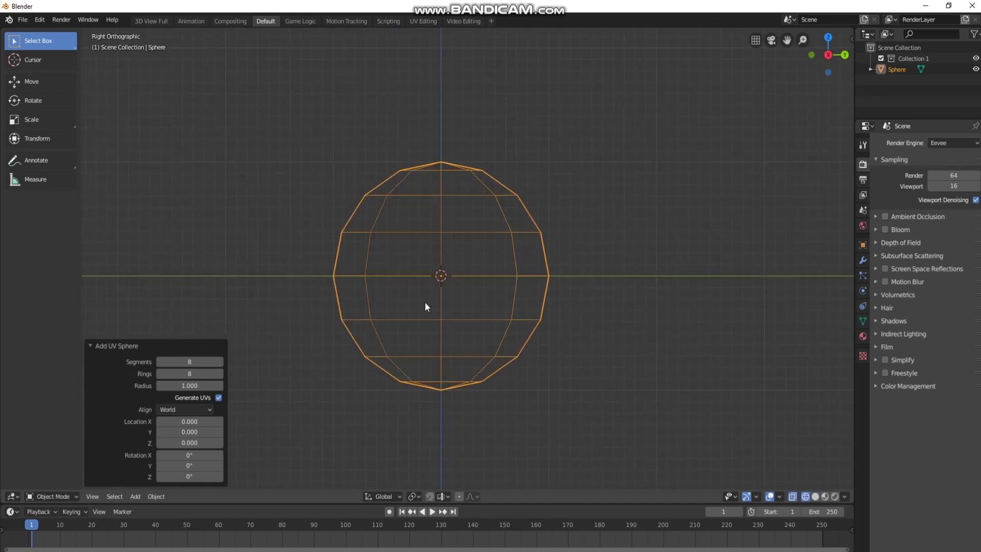
pyautogui.press('Tab')
pyautogui.hotkey('alt', 'a')
pyautogui.moveTo(566, 281); pyautogui.dragTo(319, 153)
pyautogui.press('x')
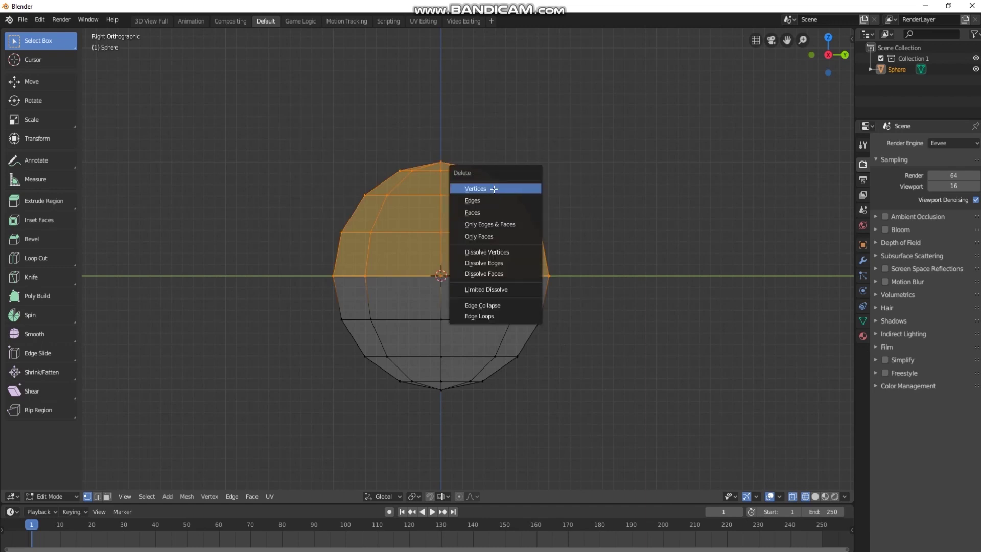
pyautogui.click(494, 189)
# Move the whole remaining bowl mesh up along Z by about 1.024
pyautogui.press('a')
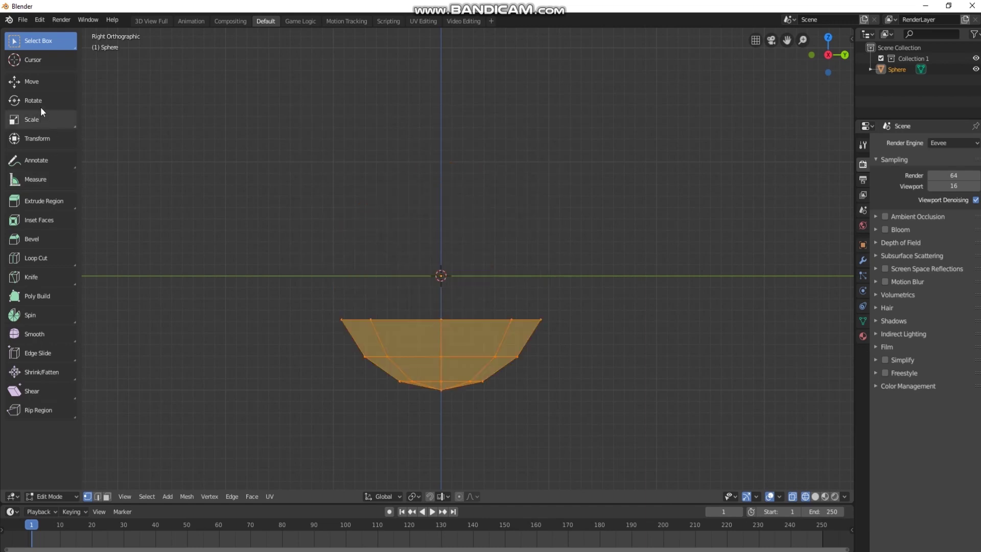
pyautogui.click(44, 80)
pyautogui.moveTo(440, 324); pyautogui.dragTo(490, 208)
# Bevel all eight radial edge lines of the bowl, from rim to base, with a width of about 0.031 and one segment
pyautogui.scroll(2, 469, 259)
pyautogui.moveTo(462, 260); pyautogui.dragTo(452, 312, button='middle')
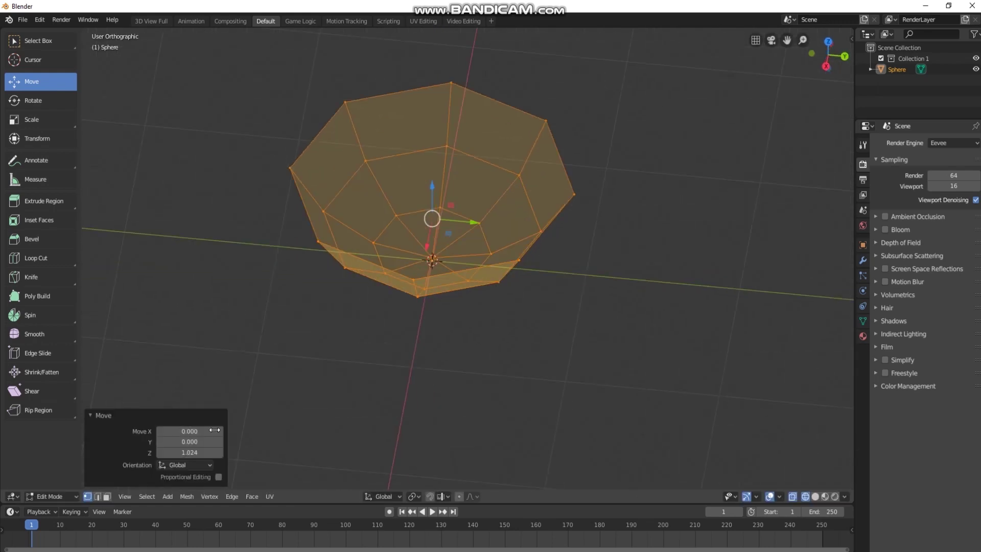
pyautogui.click(101, 495)
pyautogui.keyDown('shift'); pyautogui.moveTo(381, 308); pyautogui.dragTo(387, 394, button='middle'); pyautogui.keyUp('shift')
pyautogui.click(378, 277)
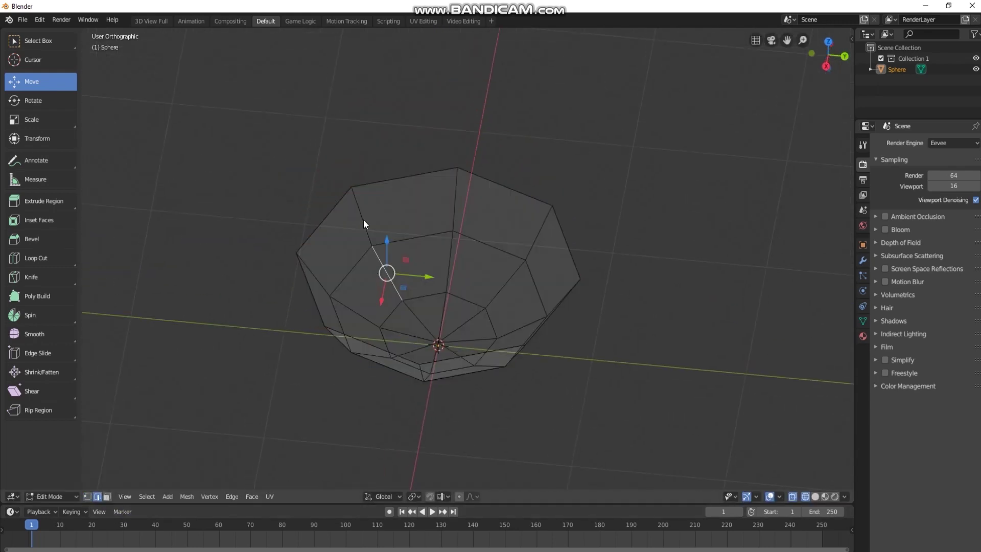
pyautogui.keyDown('alt'); pyautogui.click(363, 220); pyautogui.keyUp('alt')
pyautogui.keyDown('alt'); pyautogui.keyDown('shift'); pyautogui.click(449, 210); pyautogui.keyUp('shift'); pyautogui.keyUp('alt')
pyautogui.keyDown('alt'); pyautogui.keyDown('shift'); pyautogui.click(540, 231); pyautogui.keyUp('shift'); pyautogui.keyUp('alt')
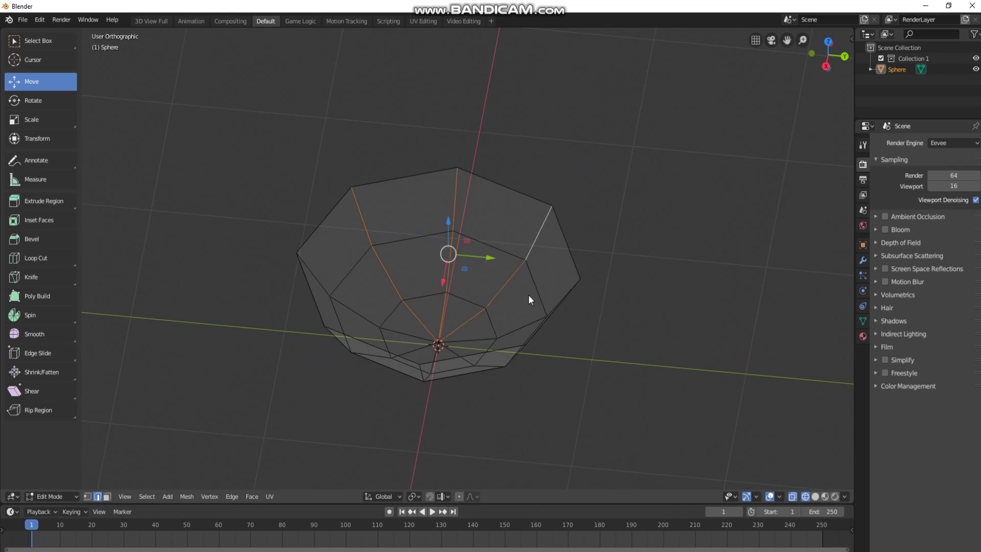
pyautogui.moveTo(528, 294); pyautogui.dragTo(518, 315, button='middle')
pyautogui.keyDown('alt'); pyautogui.keyDown('shift'); pyautogui.click(518, 314); pyautogui.keyUp('shift'); pyautogui.keyUp('alt')
pyautogui.keyDown('alt'); pyautogui.keyDown('shift'); pyautogui.click(486, 383); pyautogui.keyUp('shift'); pyautogui.keyUp('alt')
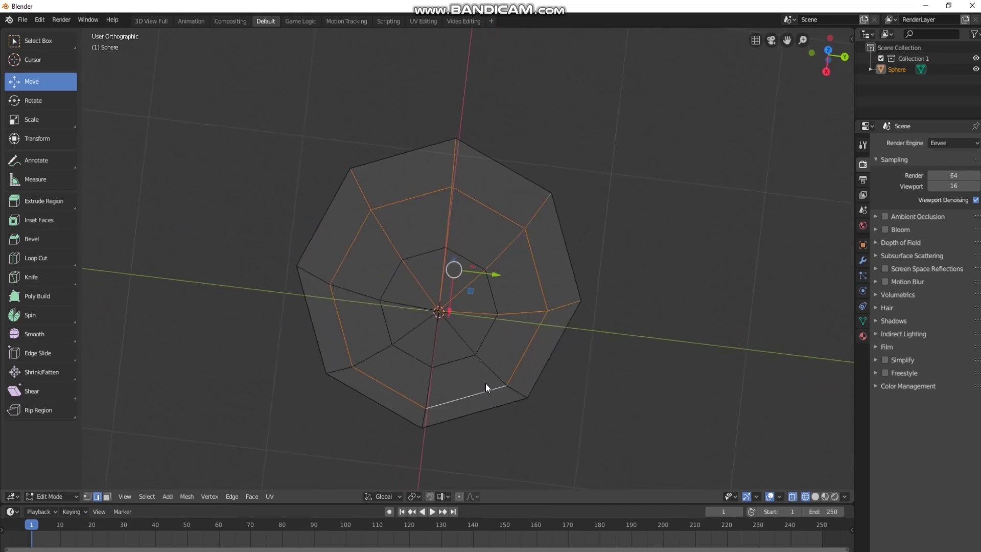
pyautogui.keyDown('alt'); pyautogui.keyDown('shift'); pyautogui.click(485, 384); pyautogui.keyUp('shift'); pyautogui.keyUp('alt')
pyautogui.keyDown('alt'); pyautogui.keyDown('shift'); pyautogui.click(422, 369); pyautogui.keyUp('shift'); pyautogui.keyUp('alt')
pyautogui.keyDown('alt'); pyautogui.keyDown('shift'); pyautogui.click(423, 370); pyautogui.keyUp('shift'); pyautogui.keyUp('alt')
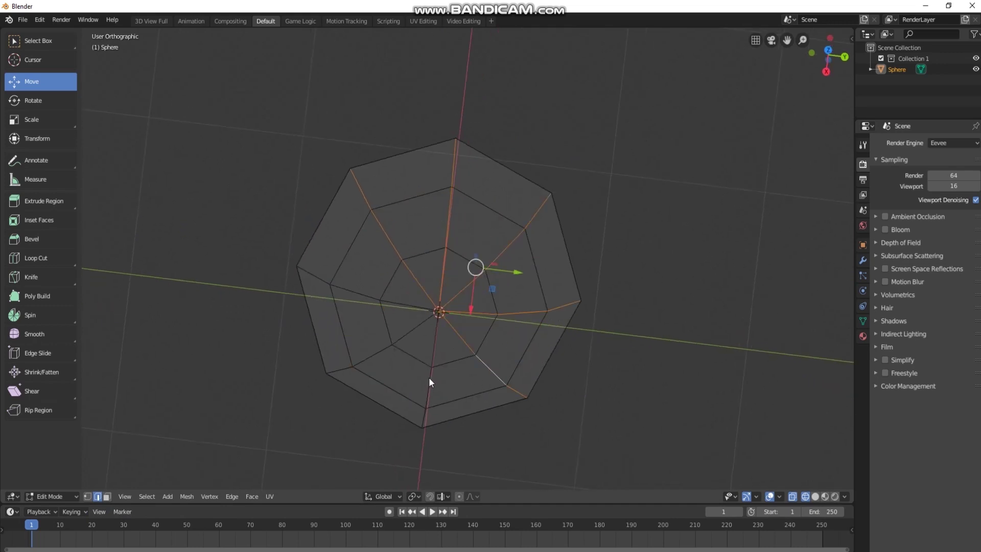
pyautogui.keyDown('alt'); pyautogui.keyDown('shift'); pyautogui.click(364, 284); pyautogui.keyUp('shift'); pyautogui.keyUp('alt')
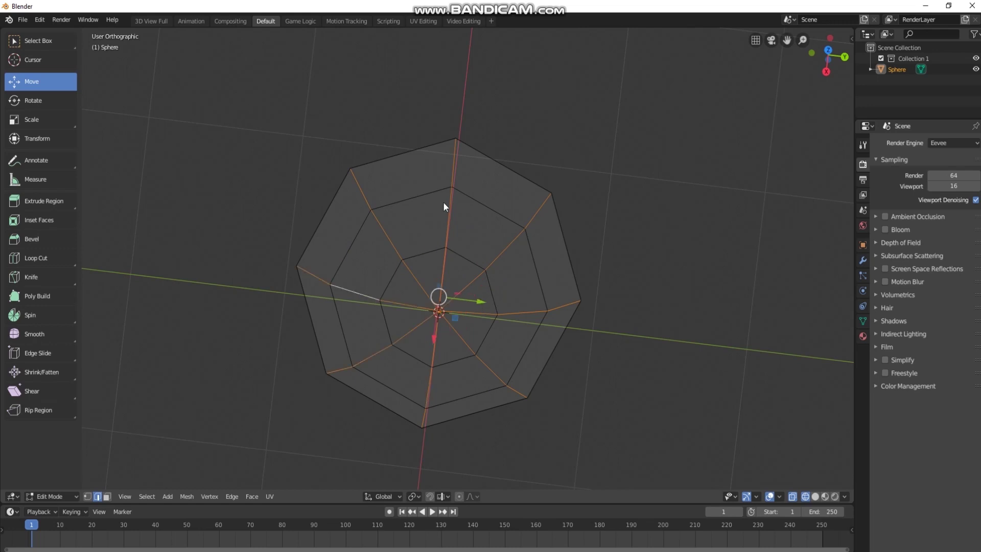
pyautogui.hotkey('ctrl', 'b')
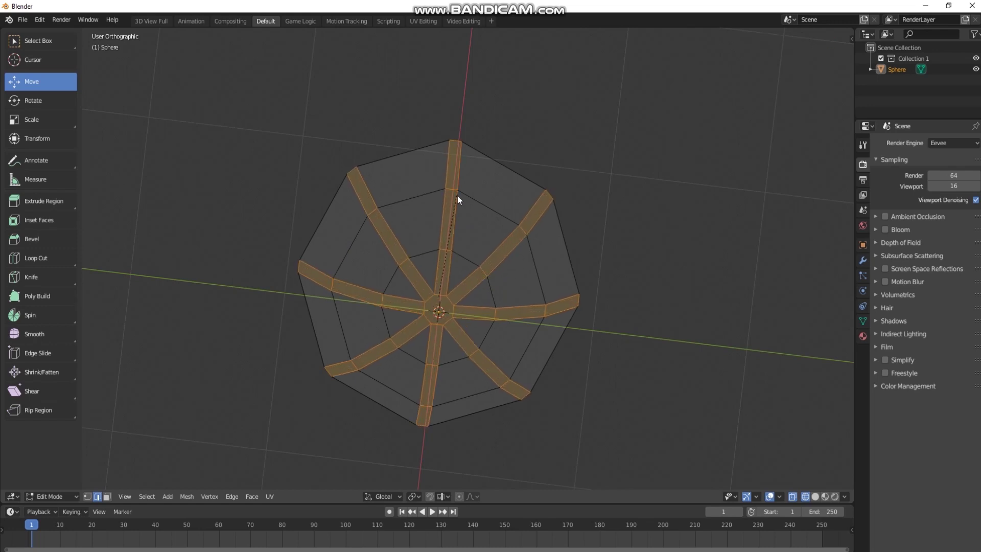
pyautogui.click(456, 195)
# Delete the beveled strip faces in the bowl's upper two rows, keeping those around the base, and return to Object Mode
pyautogui.moveTo(423, 337); pyautogui.dragTo(429, 261, button='middle')
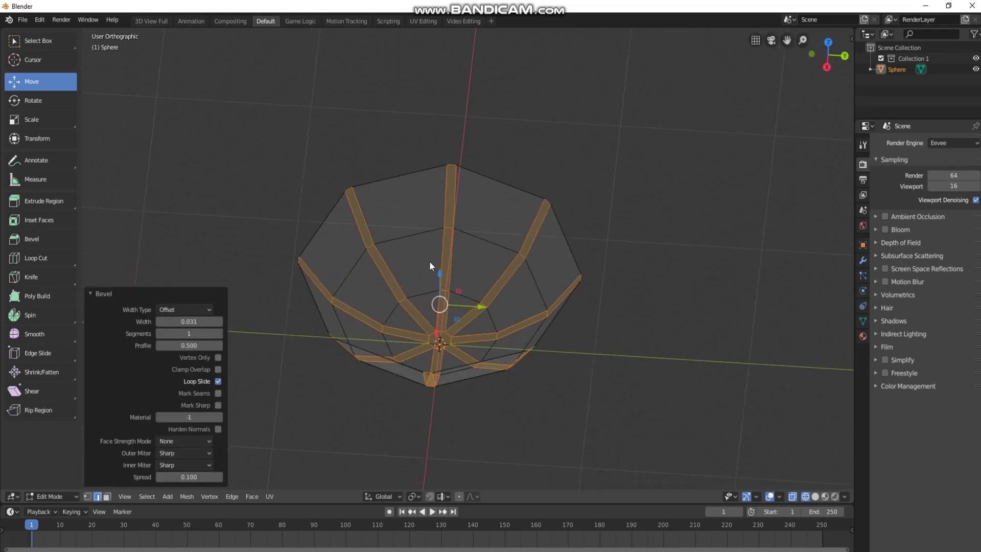
pyautogui.press('KP_3')
pyautogui.click(107, 496)
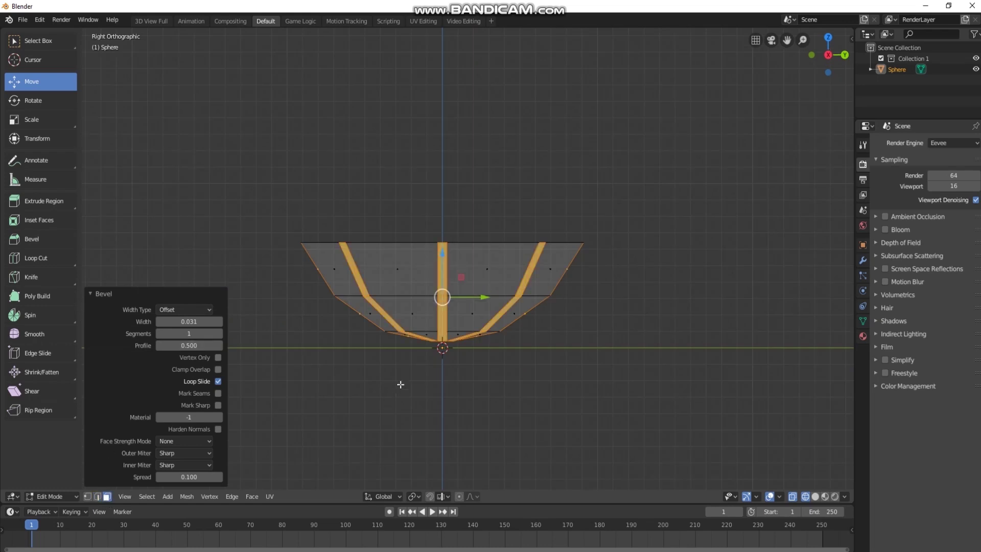
pyautogui.press('b')
pyautogui.moveTo(361, 332); pyautogui.dragTo(631, 406, button='middle')
pyautogui.moveTo(471, 328); pyautogui.dragTo(439, 288, button='middle')
pyautogui.press('x')
pyautogui.click(473, 332)
pyautogui.scroll(3, 449, 327)
pyautogui.press('Tab')
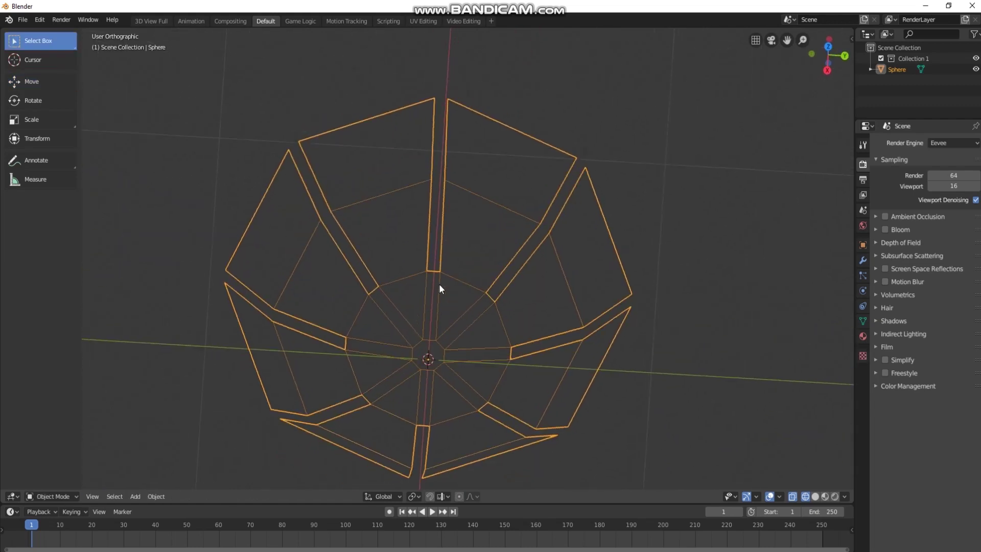
# Display the slotted bowl in solid shading
pyautogui.moveTo(444, 352); pyautogui.dragTo(409, 329, button='middle')
pyautogui.press('z')
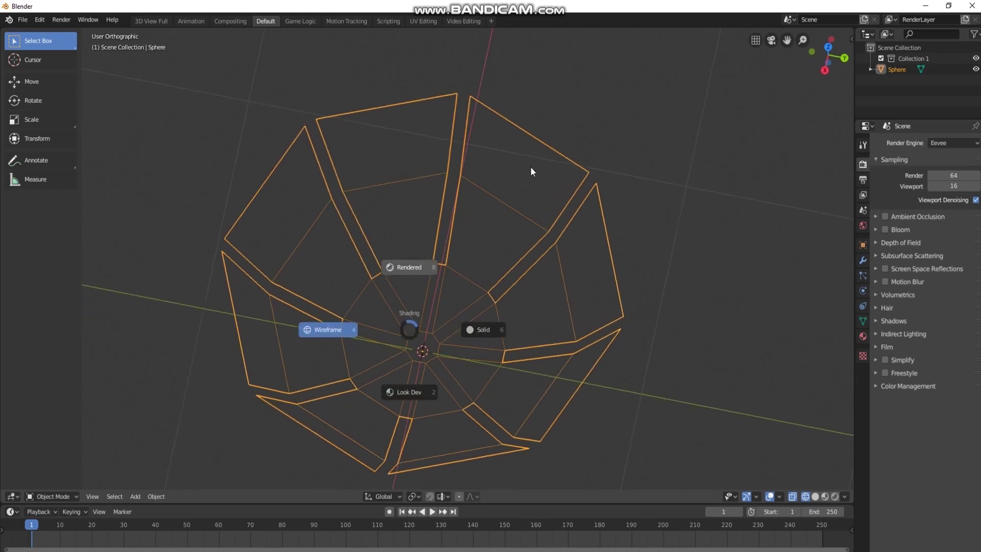
pyautogui.click(403, 264)
pyautogui.moveTo(407, 279); pyautogui.dragTo(504, 293, button='middle')
pyautogui.press('z')
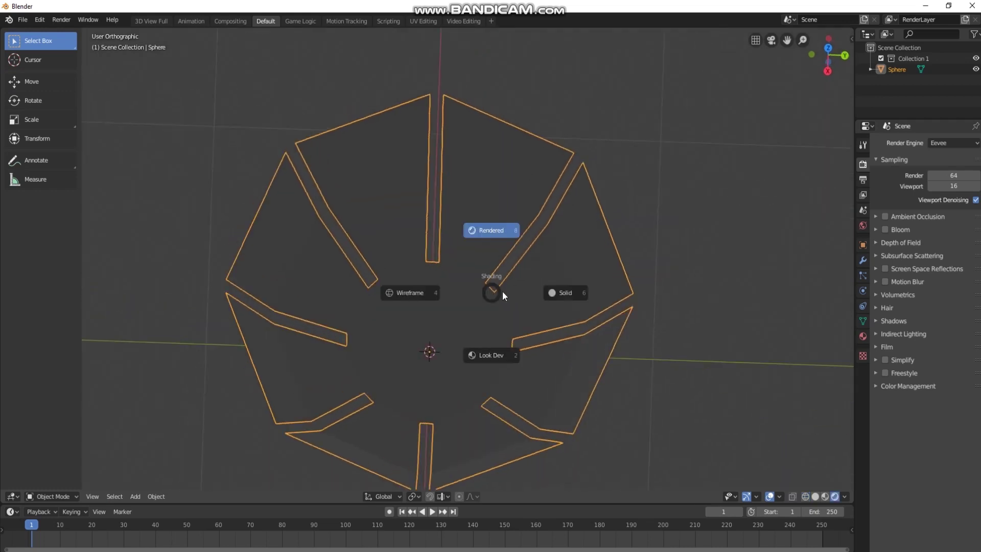
pyautogui.click(502, 290)
pyautogui.moveTo(434, 311); pyautogui.dragTo(448, 319, button='middle')
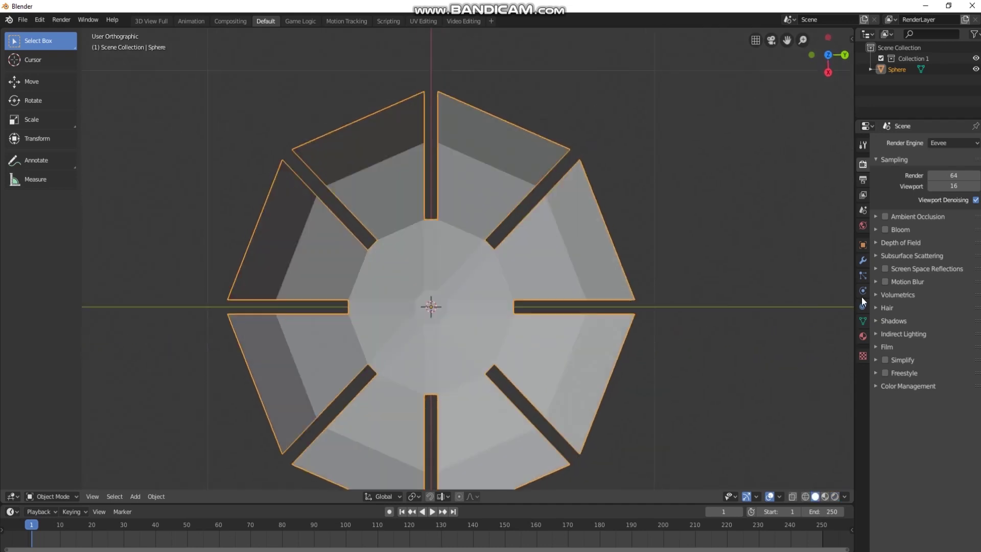
# Add a Subdivision Surface modifier to the bowl and set its viewport subdivisions to 2
pyautogui.click(862, 260)
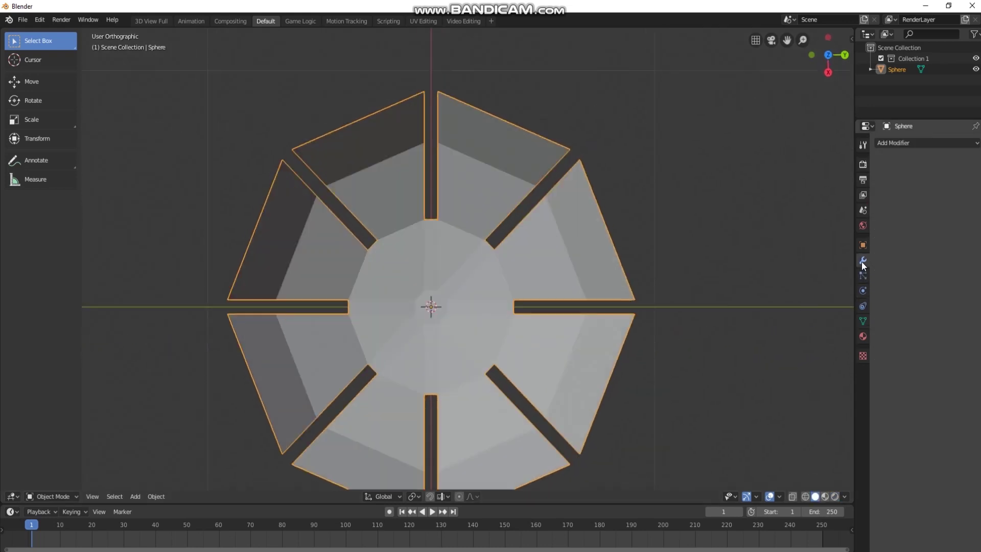
pyautogui.click(905, 139)
pyautogui.click(779, 318)
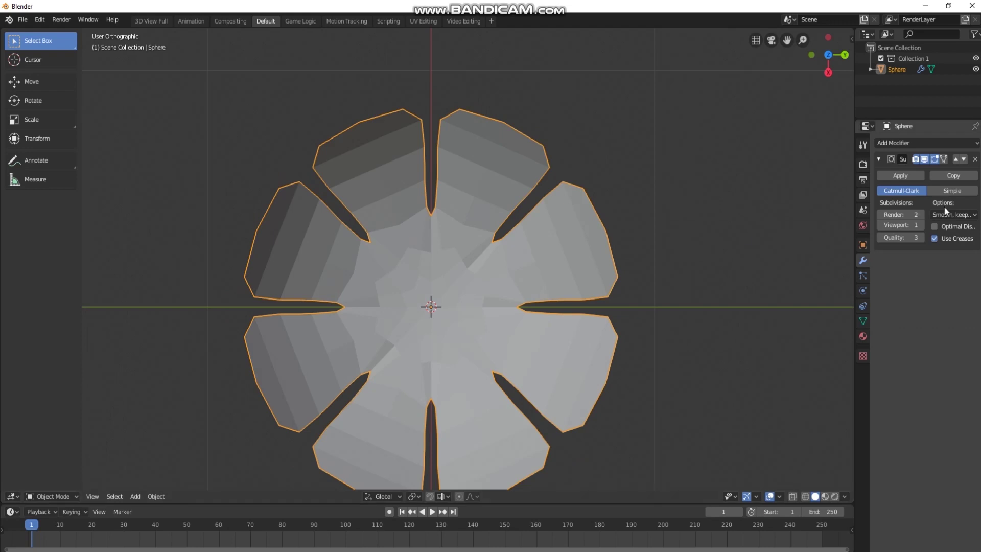
pyautogui.click(921, 225)
# Apply smooth shading to the petal object
pyautogui.moveTo(345, 334); pyautogui.dragTo(335, 301, button='middle')
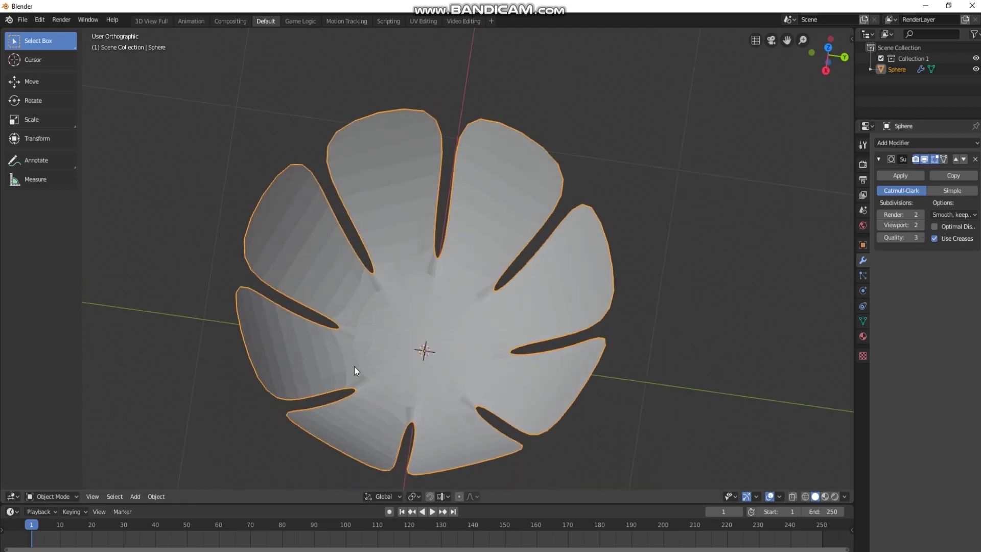
pyautogui.click(157, 496)
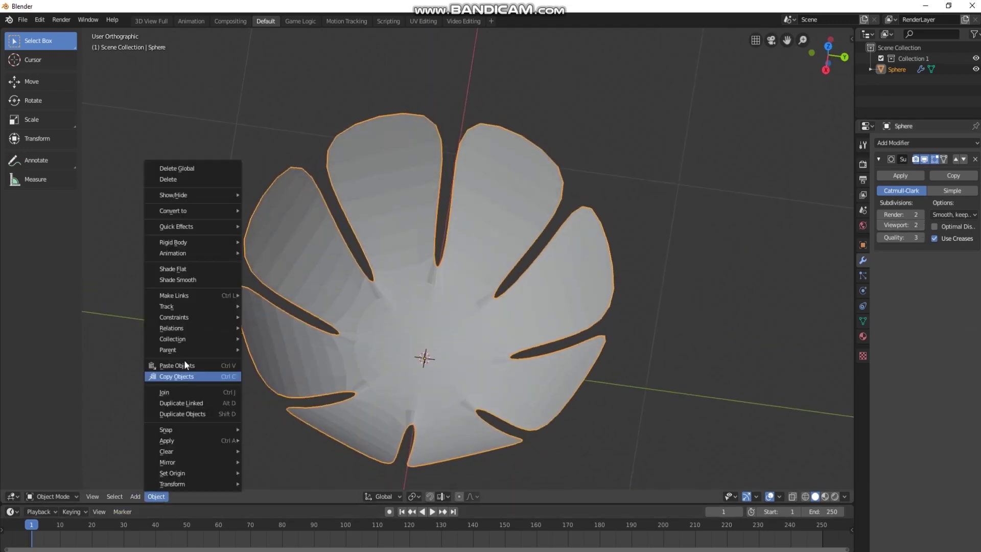
pyautogui.click(183, 282)
# Duplicate the entire petal mesh in place and rotate the copy about the vertical axis so its petals cover the gaps
pyautogui.moveTo(347, 315); pyautogui.dragTo(459, 329, button='middle')
pyautogui.scroll(1, 461, 328)
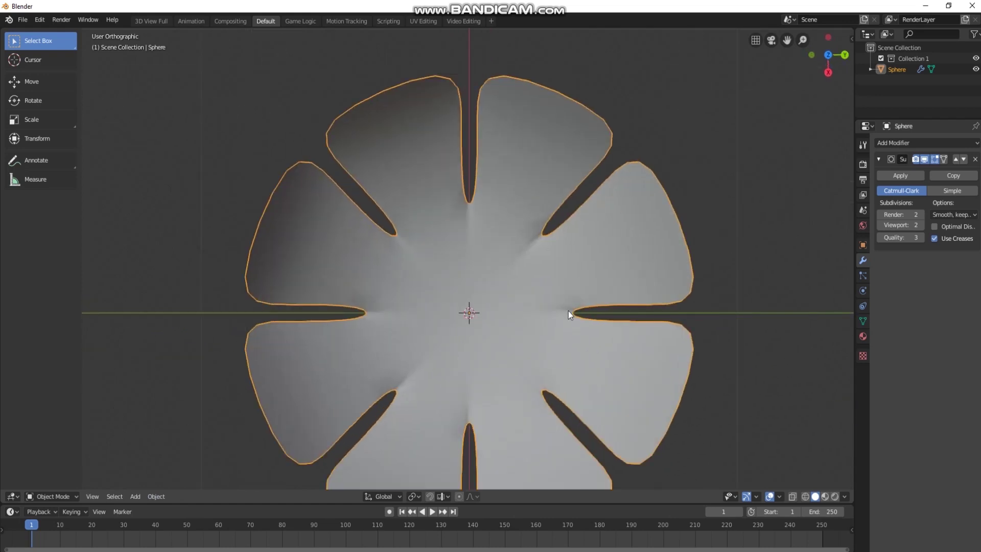
pyautogui.press('Tab')
pyautogui.press('a')
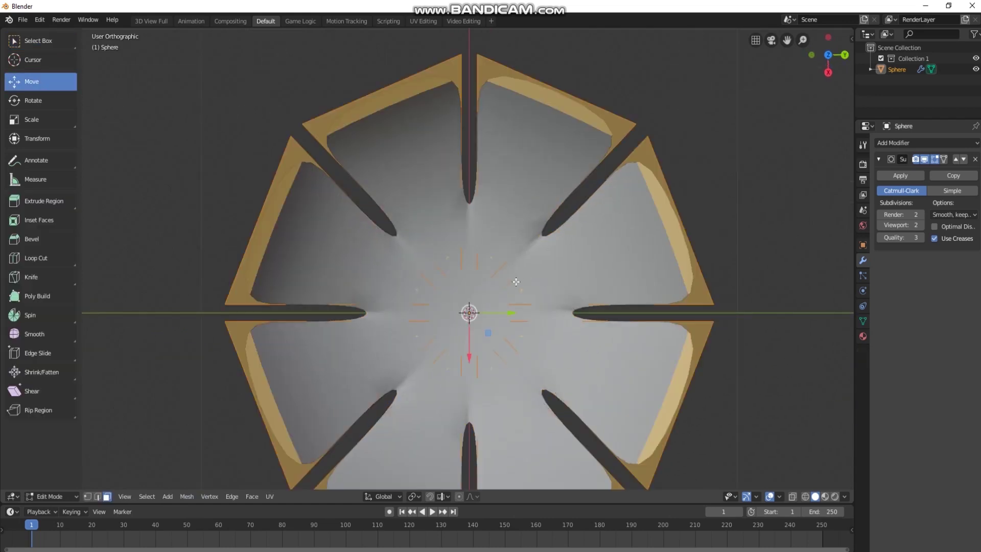
pyautogui.hotkey('shift', 'd')
pyautogui.rightClick(569, 276)
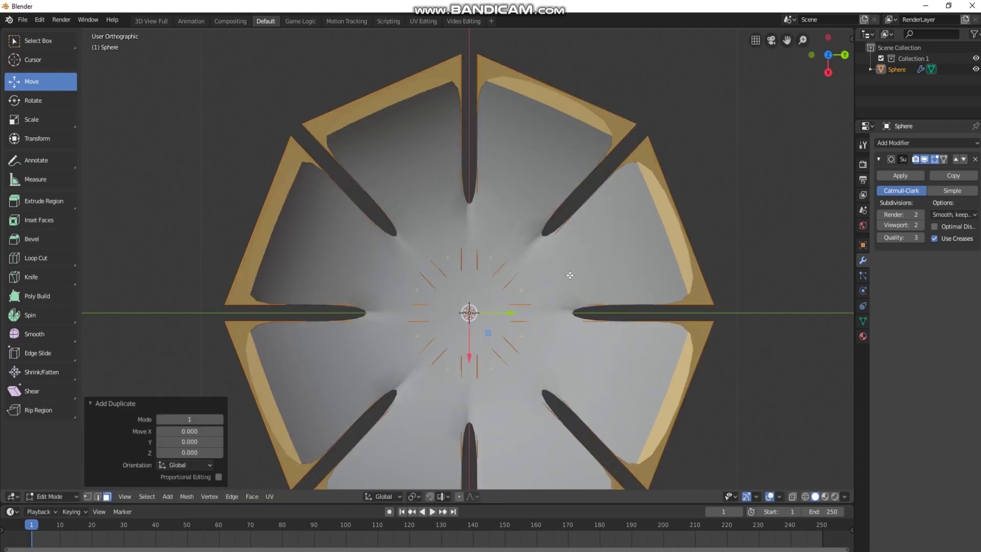
pyautogui.moveTo(570, 276); pyautogui.dragTo(596, 261, button='middle')
pyautogui.press('r')
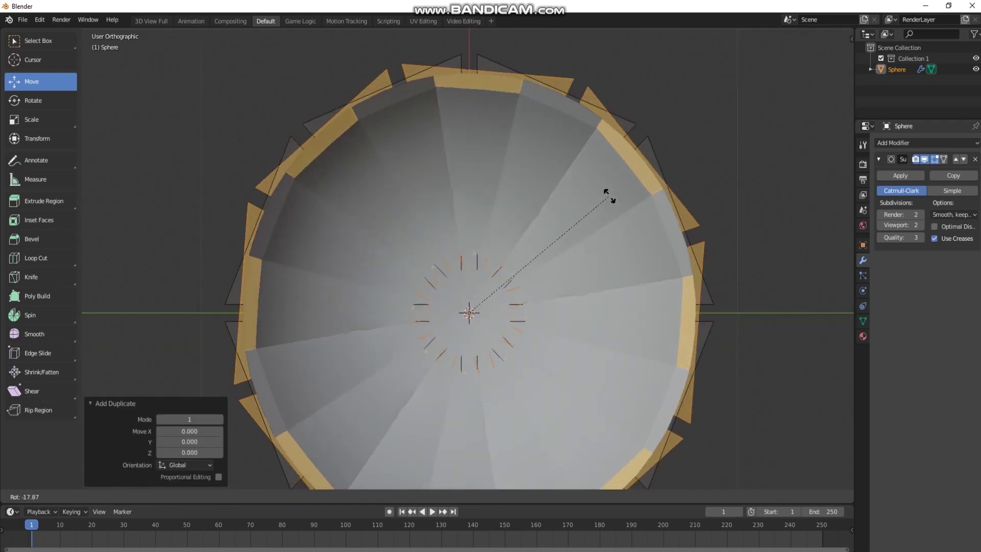
pyautogui.click(602, 192)
# Scale the duplicated petal layer down uniformly to about 0.910 and check it from the right side
pyautogui.moveTo(503, 311); pyautogui.dragTo(479, 226, button='middle')
pyautogui.press('KP_7')
pyautogui.press('s')
pyautogui.click(681, 233)
pyautogui.press('KP_3')
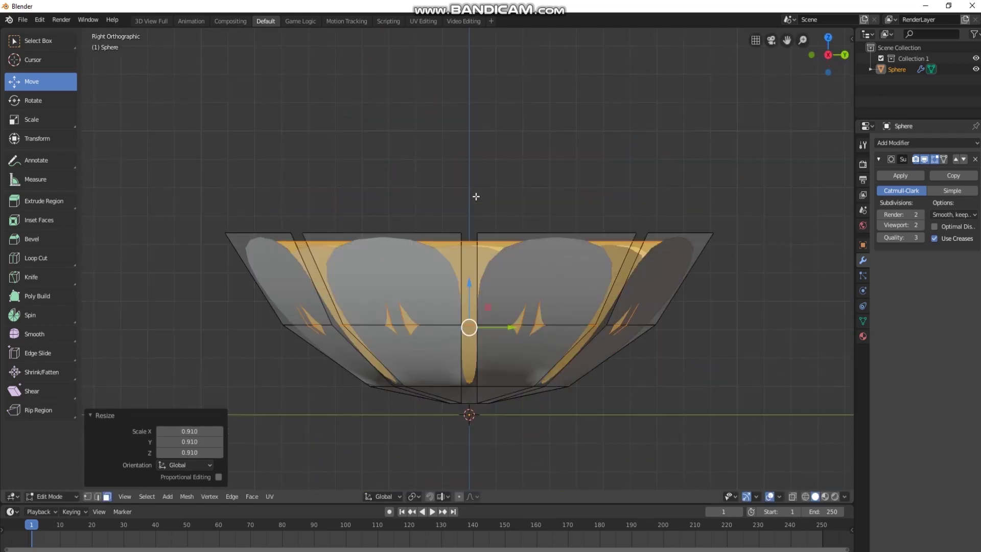
# Display the petal mesh as wireframe and view the nested layers from above
pyautogui.press('z')
pyautogui.click(386, 205)
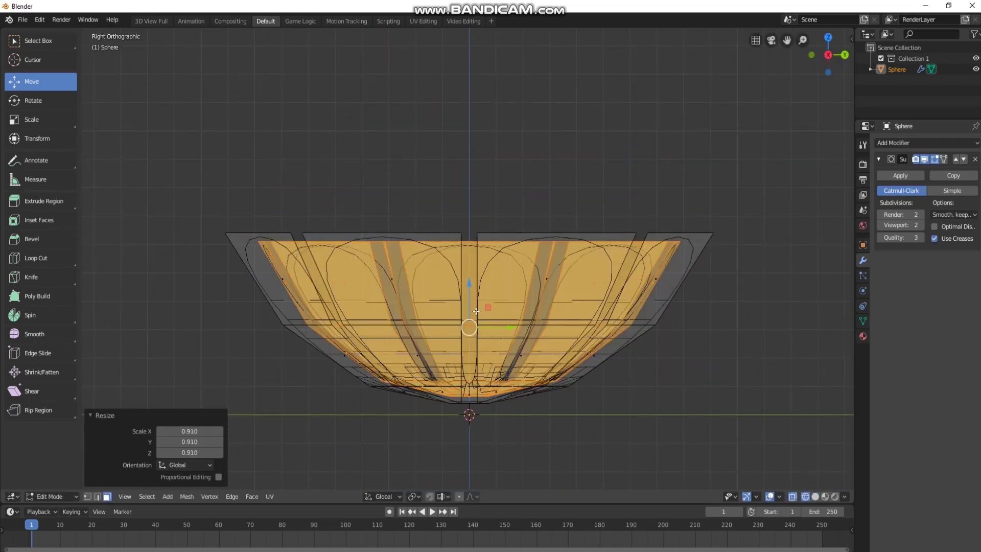
pyautogui.press('g')
pyautogui.click(469, 300)
pyautogui.moveTo(510, 268); pyautogui.dragTo(513, 365, button='middle')
# Duplicate the inner petal layer in place and rotate the copy about -14.9° around the vertical axis
pyautogui.hotkey('shift', 'd')
pyautogui.rightClick(686, 197)
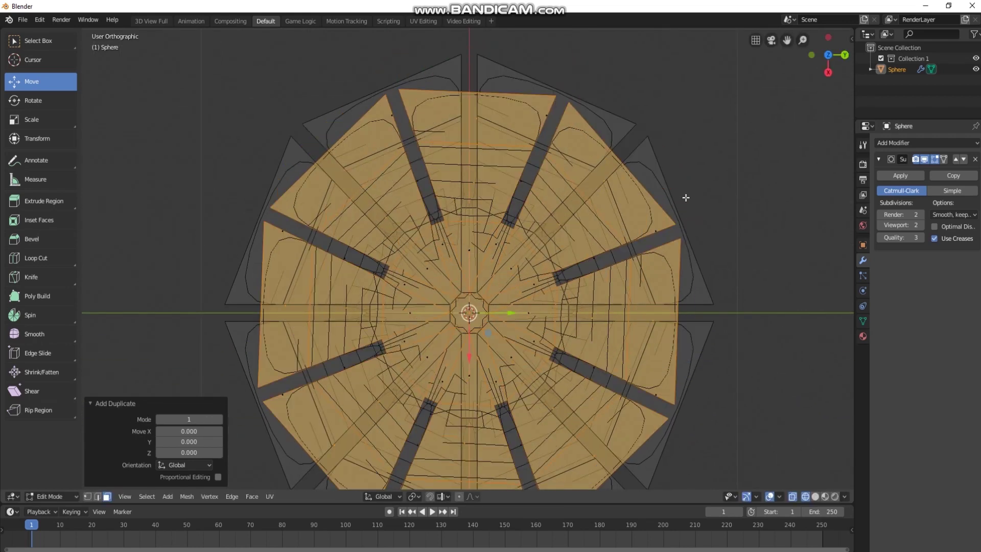
pyautogui.press('r')
pyautogui.click(679, 144)
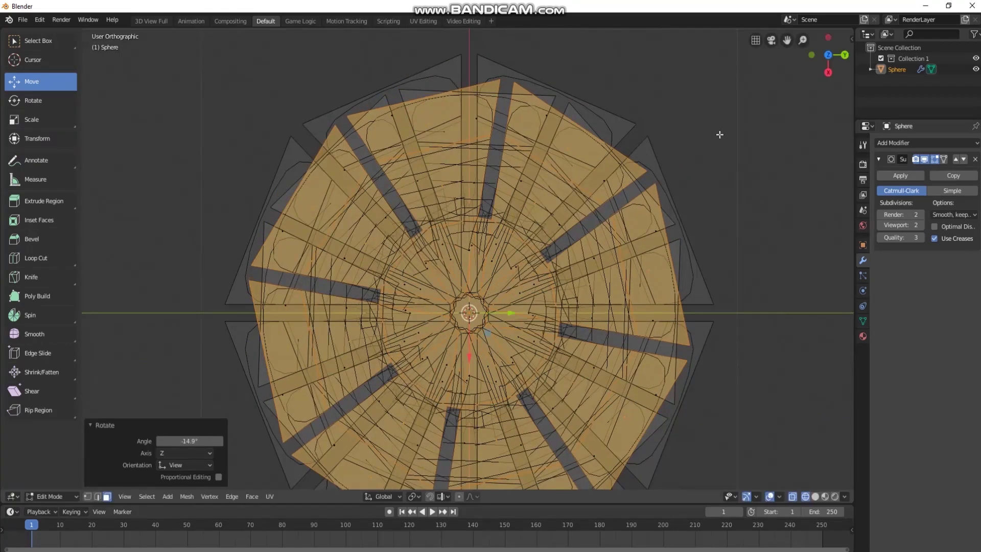
# Scale the new petal layer down uniformly by about 0.916, check it from the right side, and shrink it by a further 0.975
pyautogui.press('s')
pyautogui.click(694, 144)
pyautogui.press('KP_3')
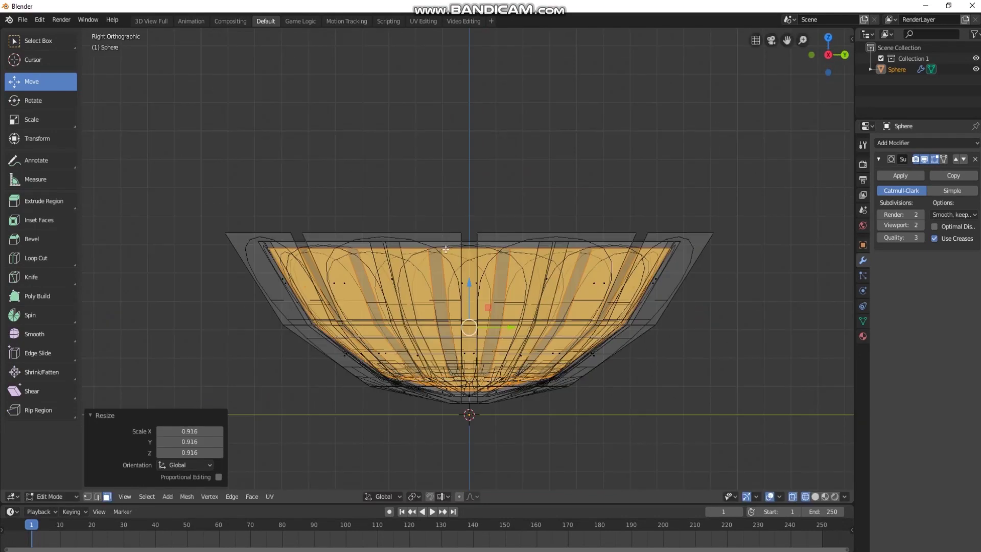
pyautogui.moveTo(521, 219); pyautogui.dragTo(568, 296, button='middle')
pyautogui.press('s')
pyautogui.click(681, 235)
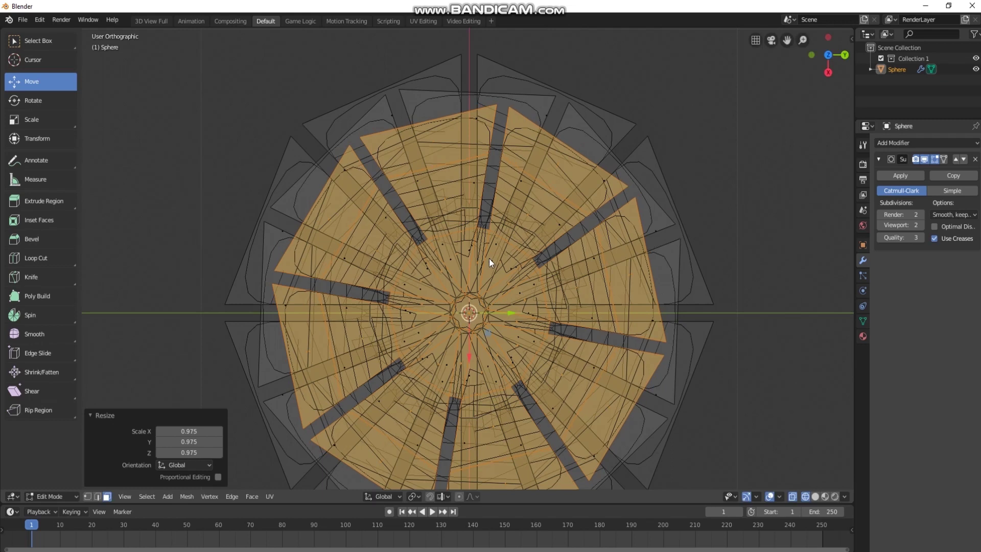
# Inspect the nested petal layers in Object Mode with solid shading
pyautogui.scroll(-1, 485, 271)
pyautogui.press('Tab')
pyautogui.press('z')
pyautogui.click(550, 283)
pyautogui.moveTo(499, 328)
pyautogui.mouseDown(button='middle')
pyautogui.moveTo(490, 285)
pyautogui.moveTo(457, 280)
pyautogui.moveTo(474, 270)
pyautogui.moveTo(437, 320)
pyautogui.moveTo(450, 358)
pyautogui.mouseUp(button='middle')
# In Edit Mode with wireframe display, clear the selection and select only the vertices around the flower's centre
pyautogui.press('Tab')
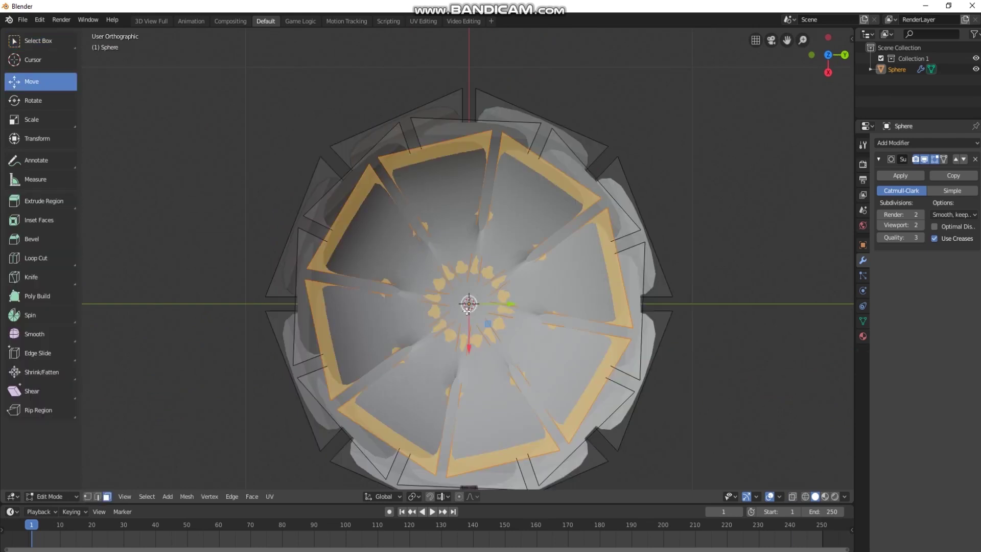
pyautogui.press('z')
pyautogui.click(240, 309)
pyautogui.hotkey('alt', 'a')
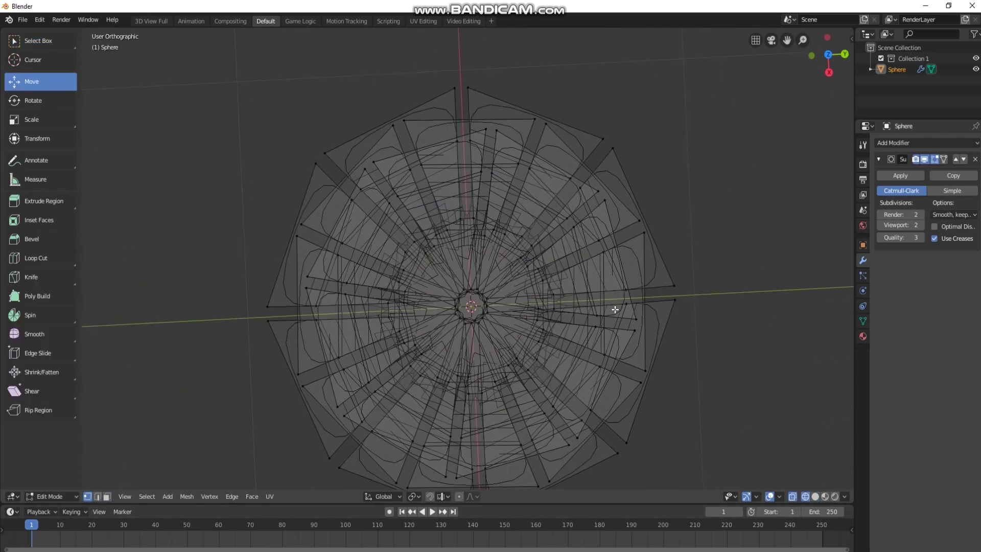
pyautogui.moveTo(444, 278); pyautogui.dragTo(500, 339)
pyautogui.moveTo(500, 340)
pyautogui.mouseDown(button='middle')
pyautogui.moveTo(505, 237)
pyautogui.moveTo(504, 329)
pyautogui.mouseUp(button='middle')
# Create a vertex group, assign the selected centre vertices with weight 1.000, and verify it by deselecting and reselecting the group
pyautogui.click(862, 320)
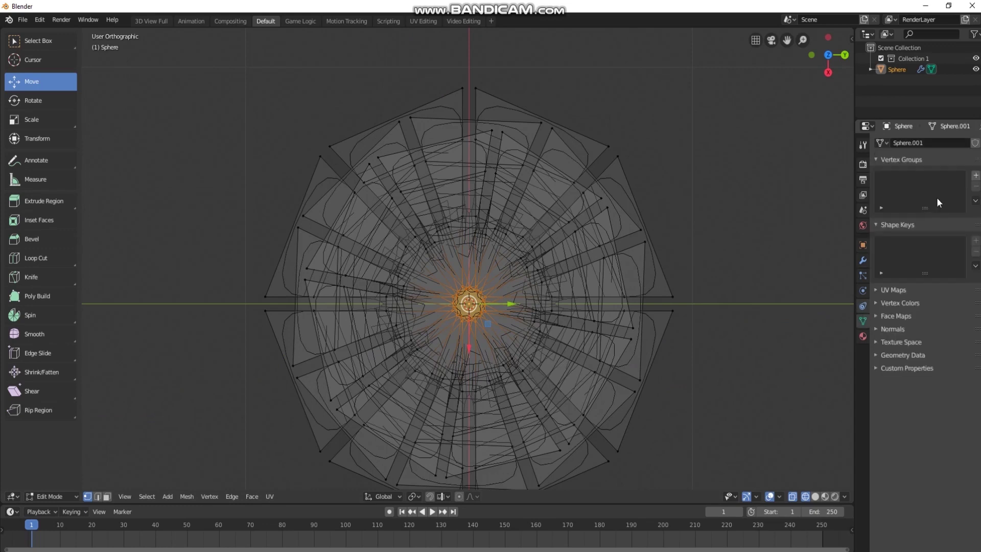
pyautogui.click(975, 175)
pyautogui.click(888, 245)
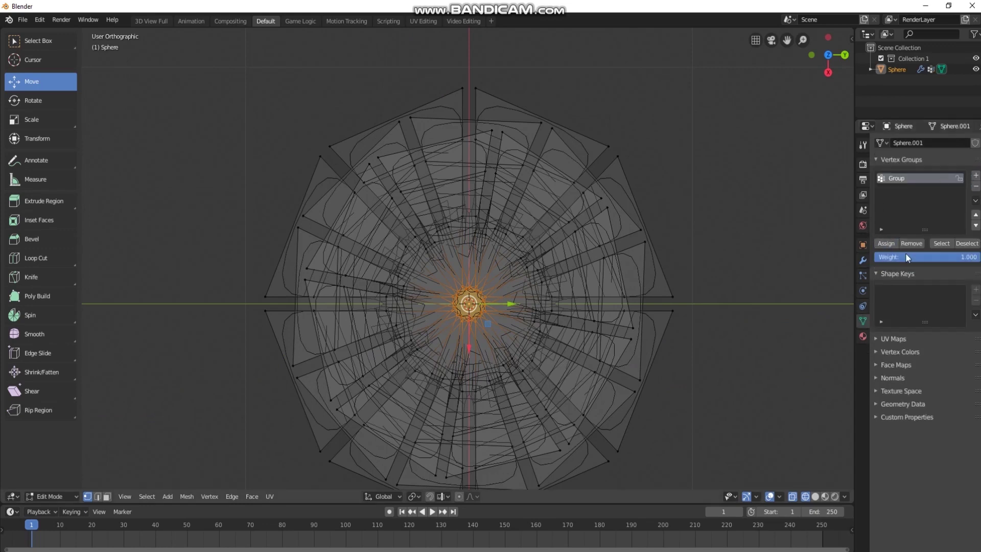
pyautogui.click(964, 244)
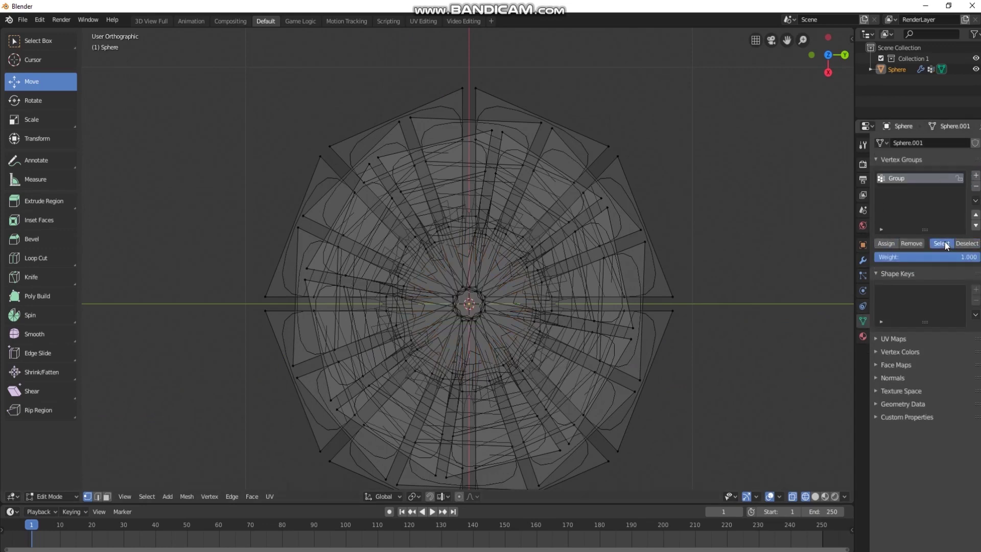
pyautogui.click(943, 243)
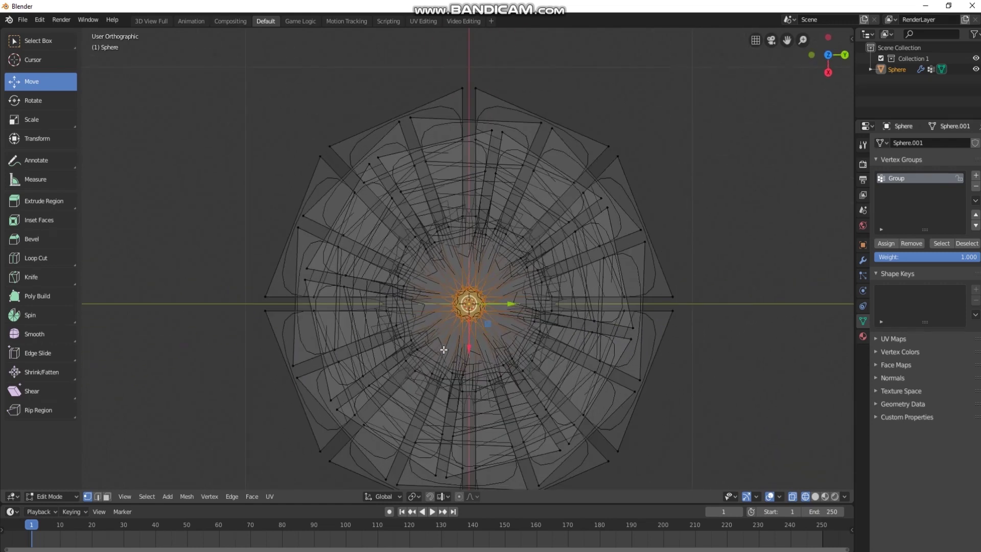
# Leave Edit Mode and examine the flower from an angle in solid shading
pyautogui.press('Tab')
pyautogui.moveTo(437, 292)
pyautogui.mouseDown(button='middle')
pyautogui.moveTo(443, 333)
pyautogui.moveTo(419, 326)
pyautogui.mouseUp(button='middle')
pyautogui.hotkey('shift', 'z')
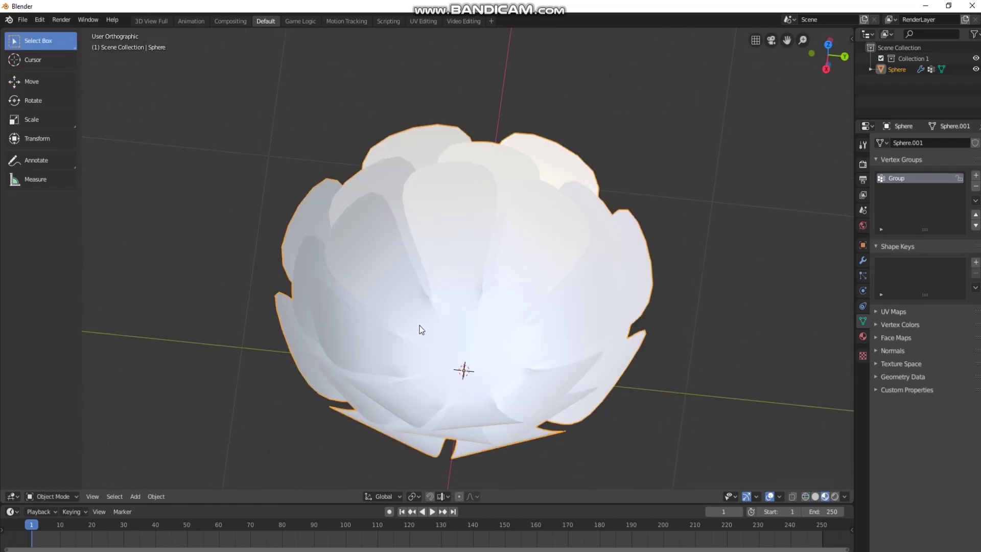
pyautogui.press('z')
pyautogui.click(591, 271)
pyautogui.moveTo(524, 308); pyautogui.dragTo(534, 246, button='middle')
# Add a UV sphere with 8 segments, 8 rings and radius 1.000, and raise it about 0.964 along Z
pyautogui.press('KP_3')
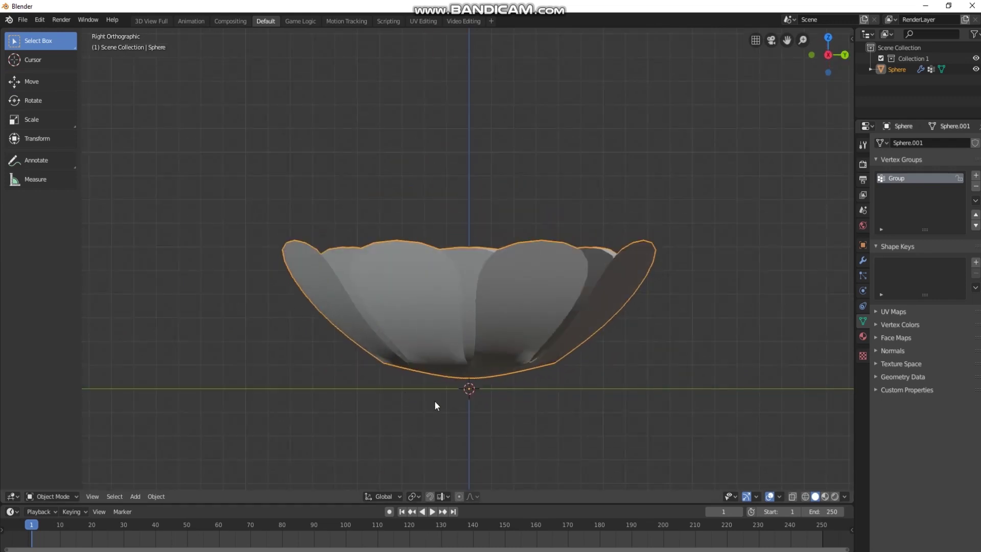
pyautogui.hotkey('shift', 'a')
pyautogui.moveTo(430, 365)
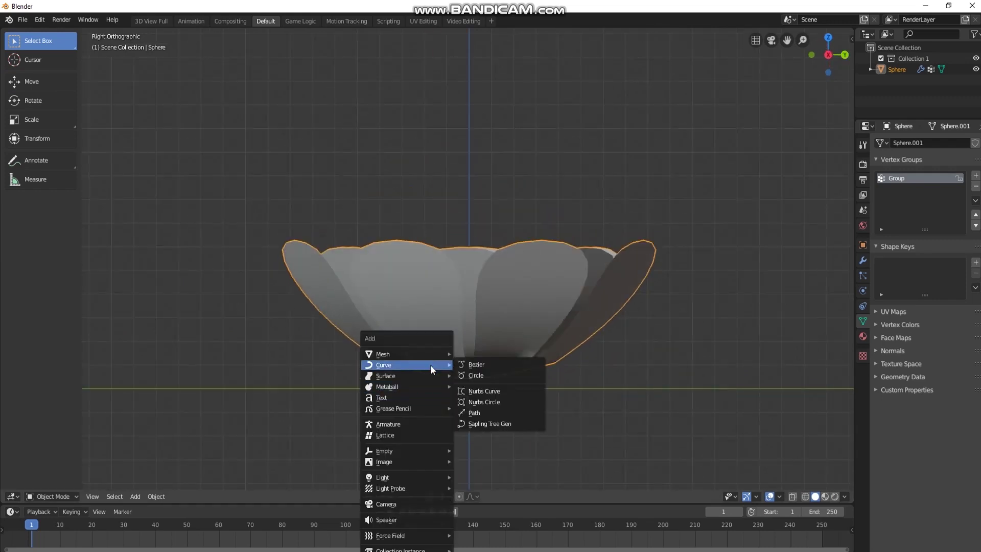
pyautogui.click(469, 386)
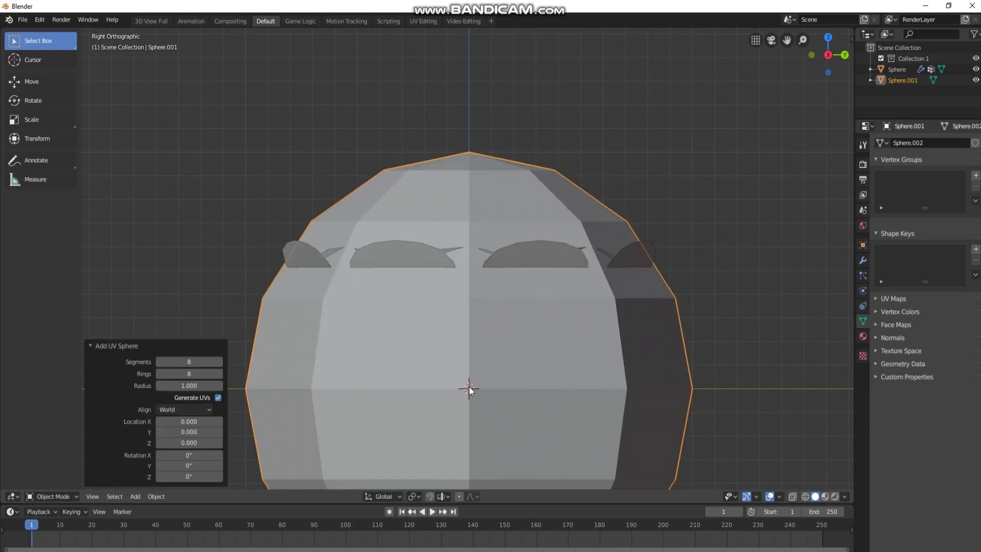
pyautogui.click(33, 81)
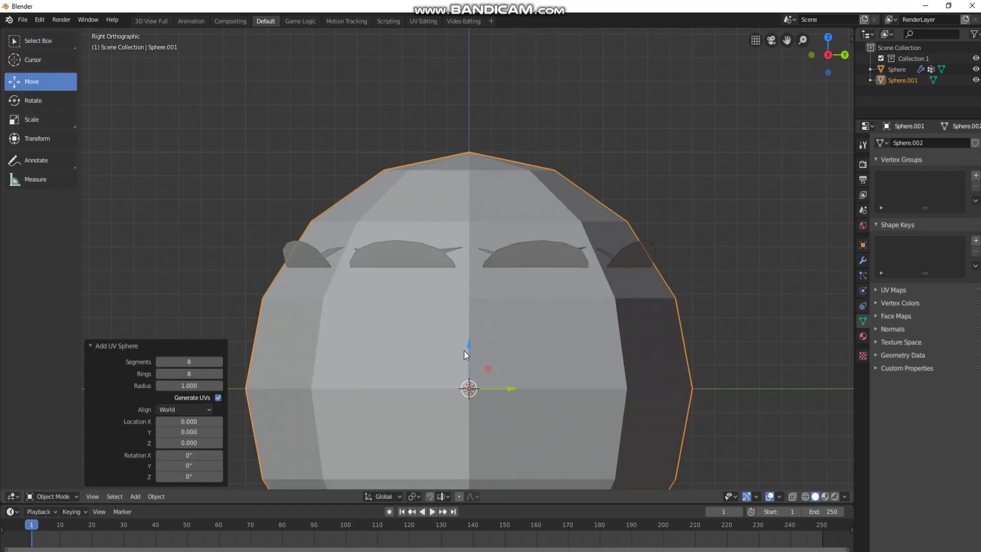
pyautogui.moveTo(464, 351); pyautogui.dragTo(437, 192)
pyautogui.keyDown('shift'); pyautogui.moveTo(618, 287); pyautogui.dragTo(616, 305, button='middle'); pyautogui.keyUp('shift')
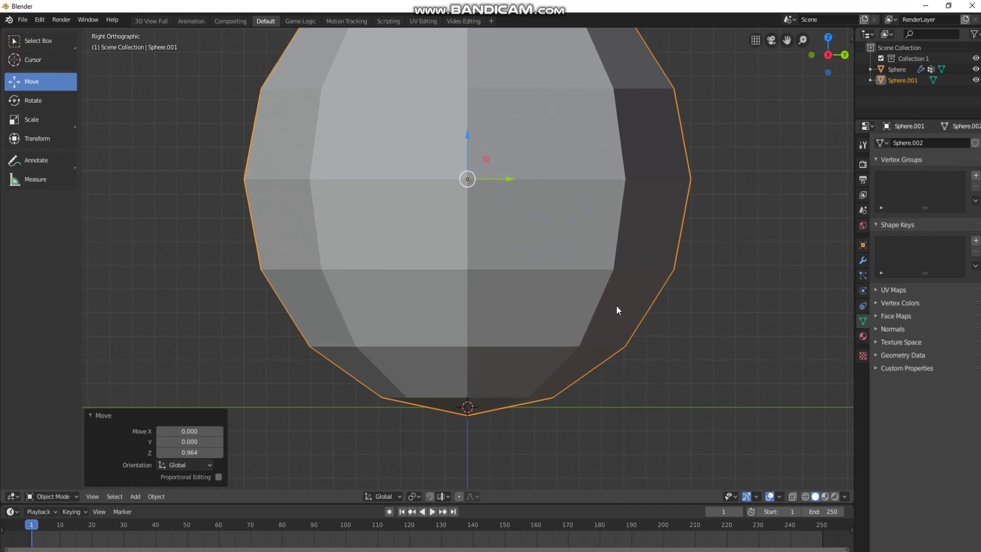
# Set the new sphere's viewport display to Wire in its object properties
pyautogui.click(861, 332)
pyautogui.click(862, 321)
pyautogui.click(862, 270)
pyautogui.click(862, 262)
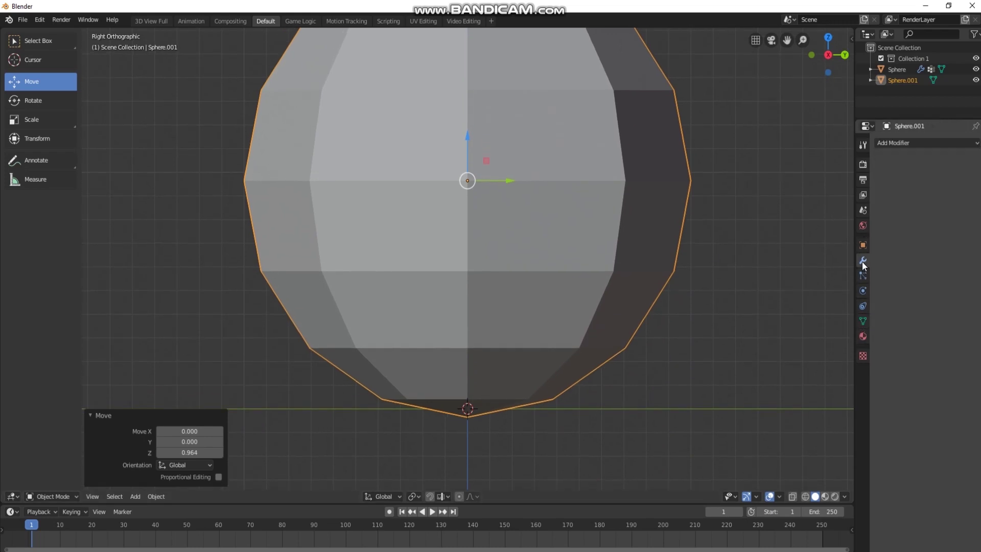
pyautogui.click(863, 245)
pyautogui.click(864, 224)
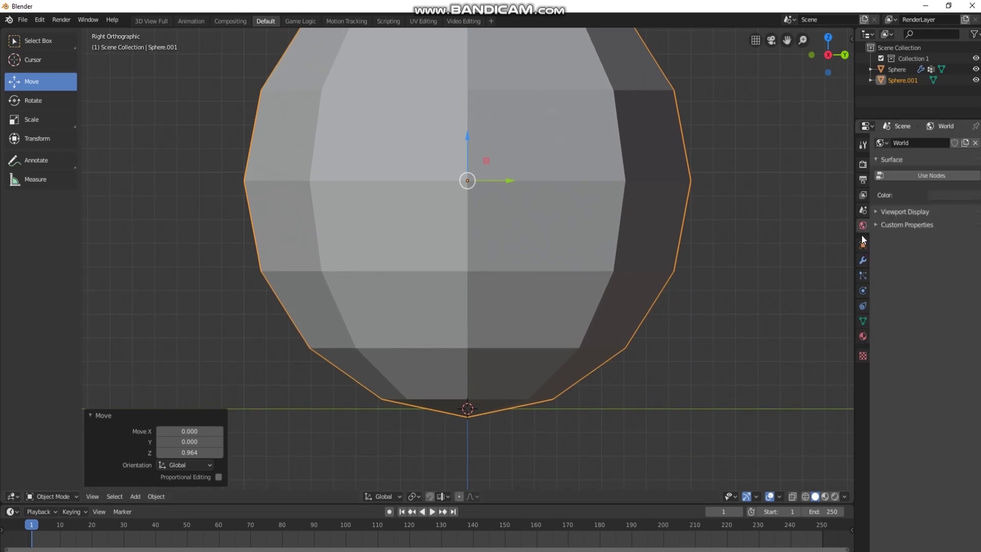
pyautogui.click(861, 246)
pyautogui.click(877, 372)
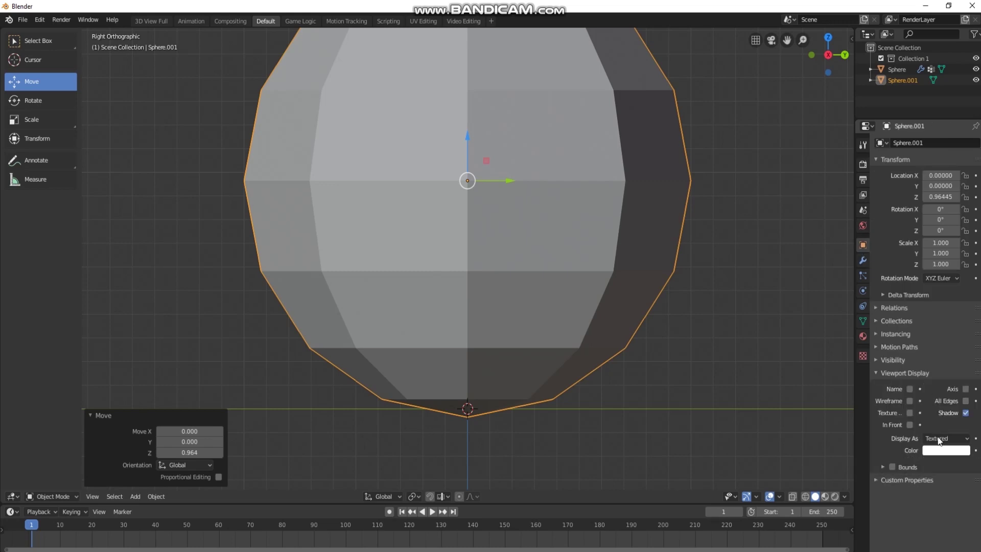
pyautogui.click(940, 438)
pyautogui.click(933, 458)
# Raise the wire sphere about 0.007 along Z and insert a LocRotScale keyframe at frame 1
pyautogui.keyDown('shift'); pyautogui.moveTo(467, 274); pyautogui.dragTo(467, 283, button='middle'); pyautogui.keyUp('shift')
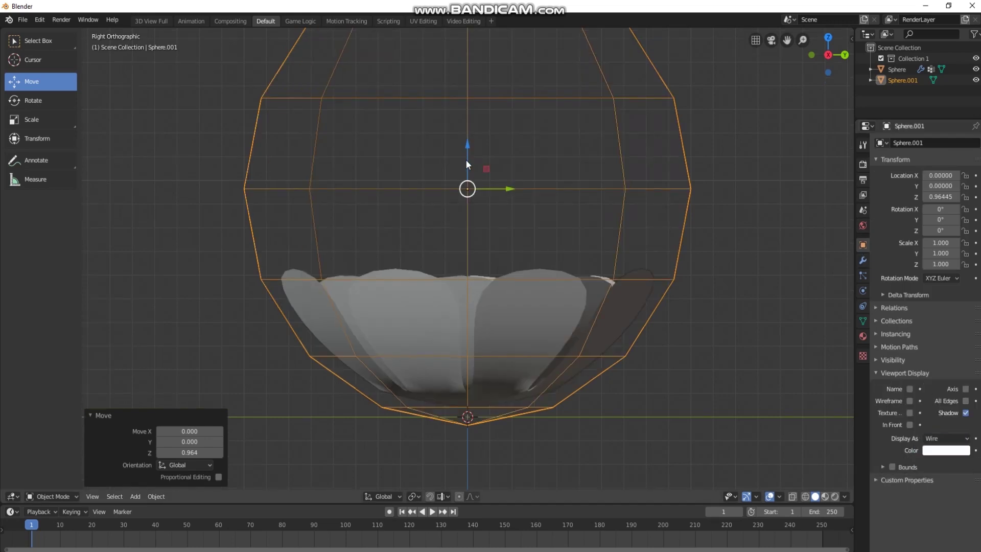
pyautogui.moveTo(467, 160); pyautogui.dragTo(471, 157)
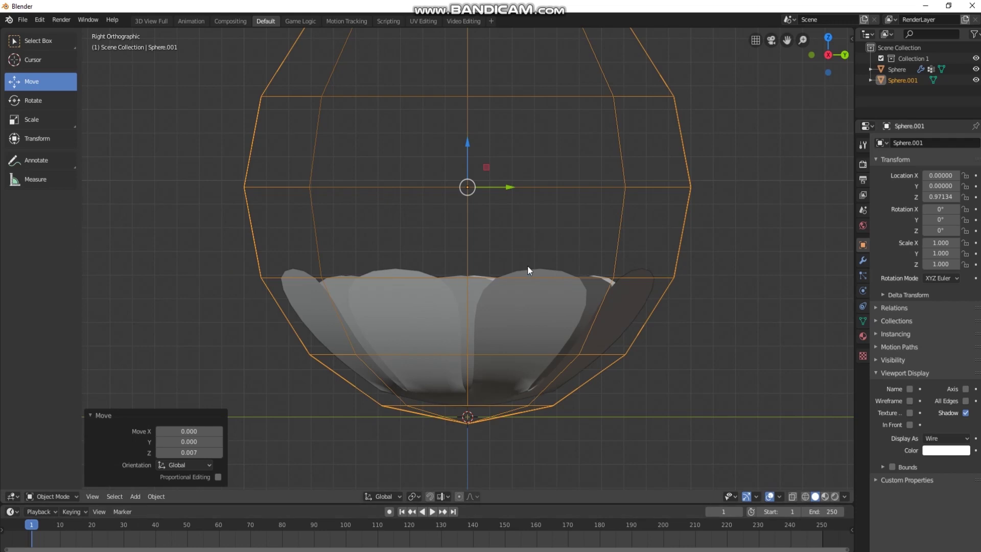
pyautogui.press('i')
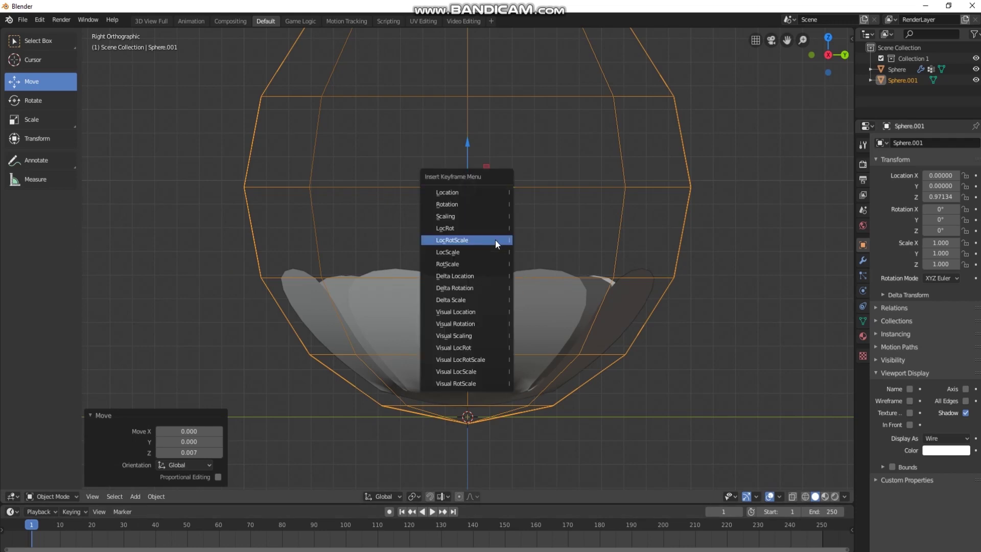
pyautogui.click(490, 235)
# Advance the animation to frame 20 and scale the wire sphere down uniformly to about 0.396
pyautogui.press('space')
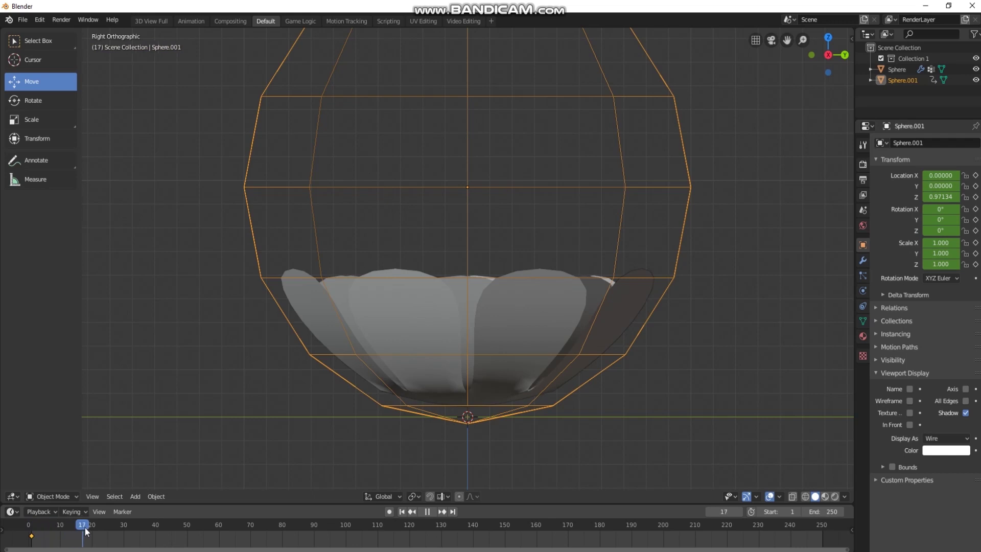
pyautogui.press('space')
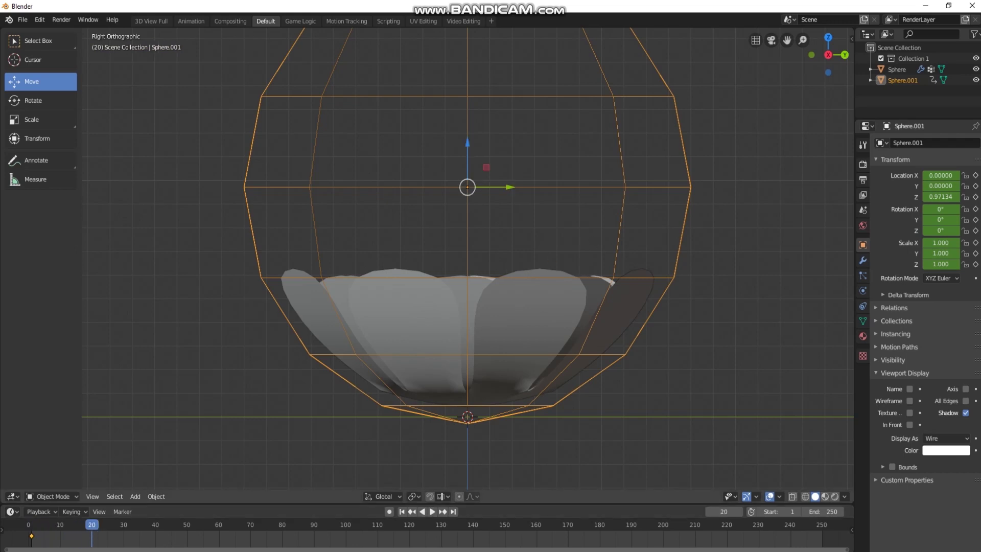
pyautogui.press('s')
pyautogui.click(482, 186)
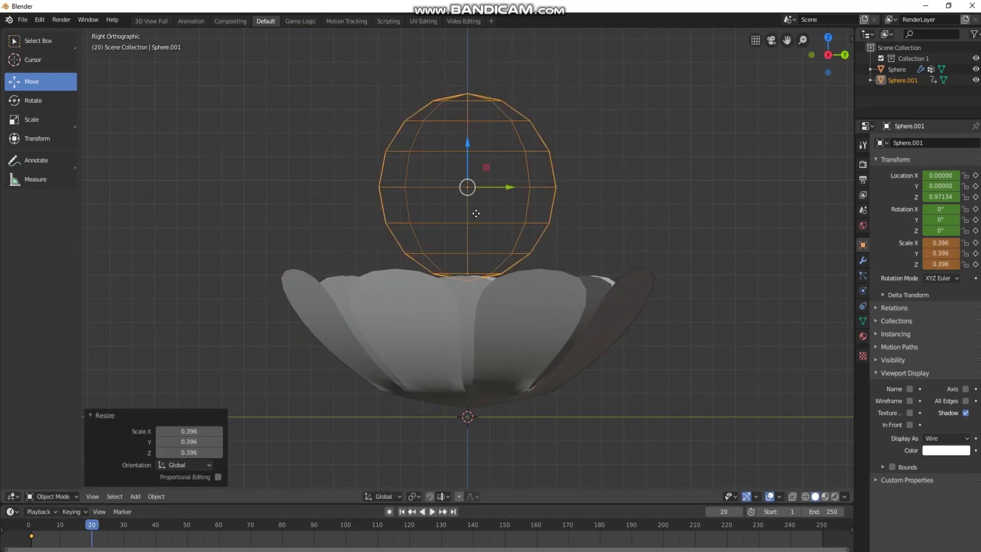
# Lower the wire sphere about 0.583 along Z into the petals and insert a LocRotScale keyframe at frame 20
pyautogui.press('g')
pyautogui.press('z')
pyautogui.click(477, 318)
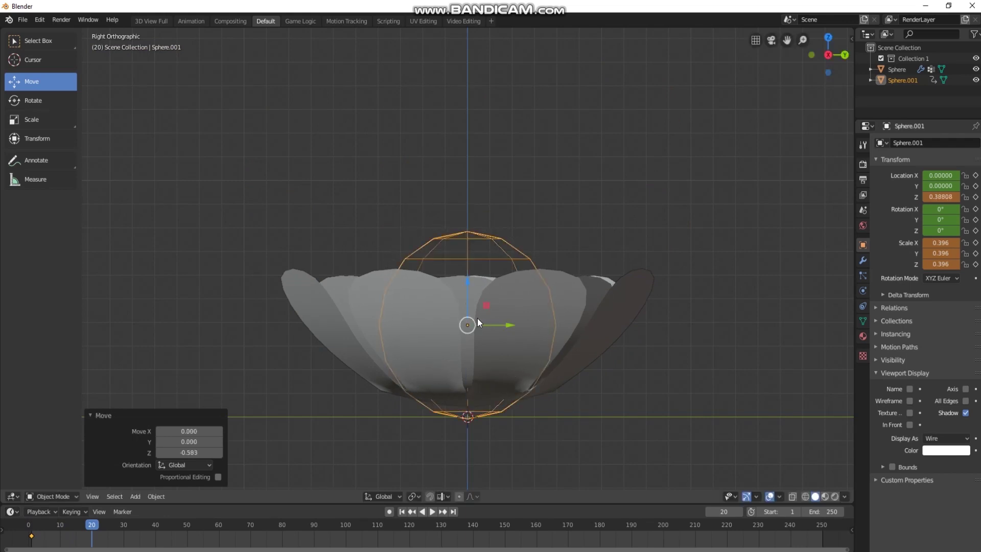
pyautogui.press('i')
pyautogui.click(462, 342)
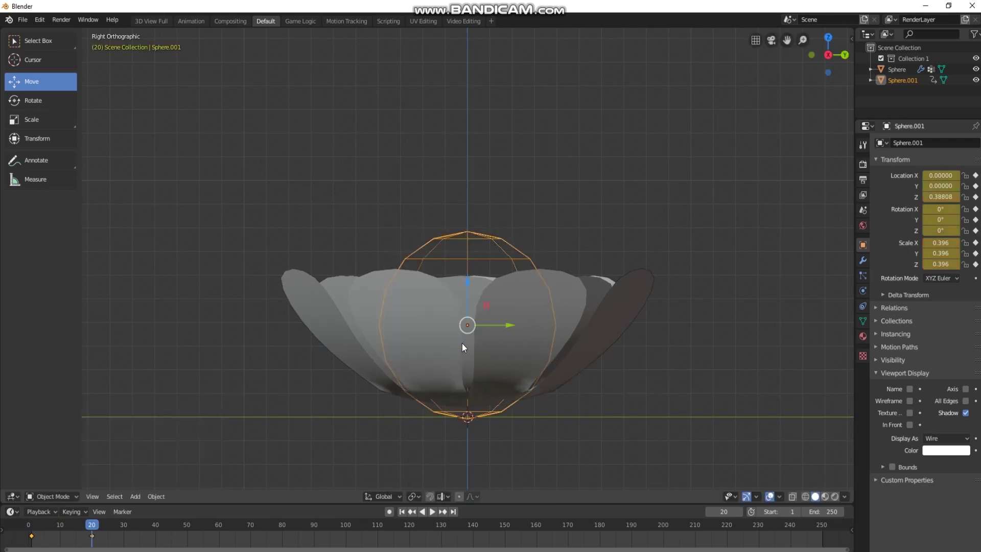
# Preview the sphere's shrinking animation and return the timeline to frame 0
pyautogui.moveTo(91, 526); pyautogui.dragTo(27, 529)
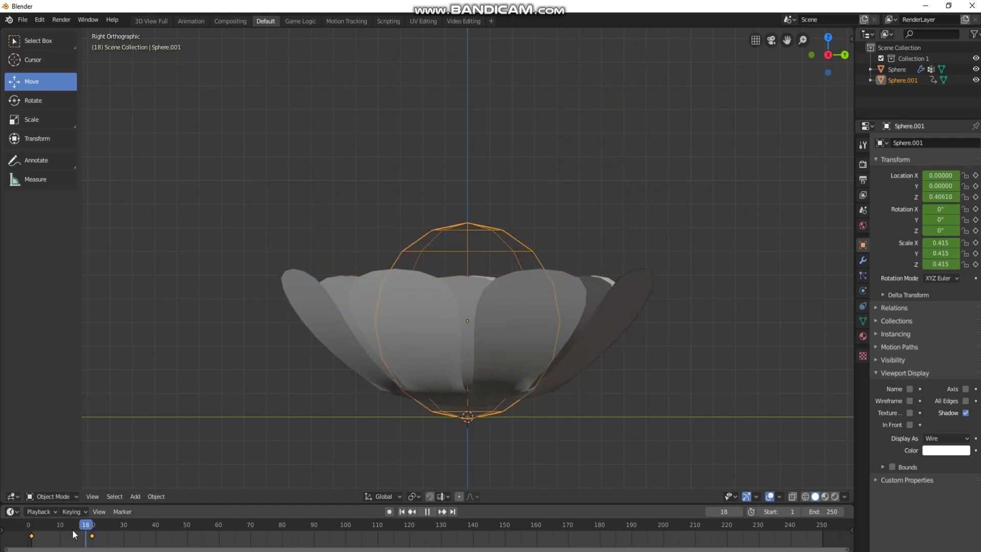
pyautogui.moveTo(72, 528); pyautogui.dragTo(29, 529)
pyautogui.moveTo(541, 195); pyautogui.dragTo(526, 207, button='middle')
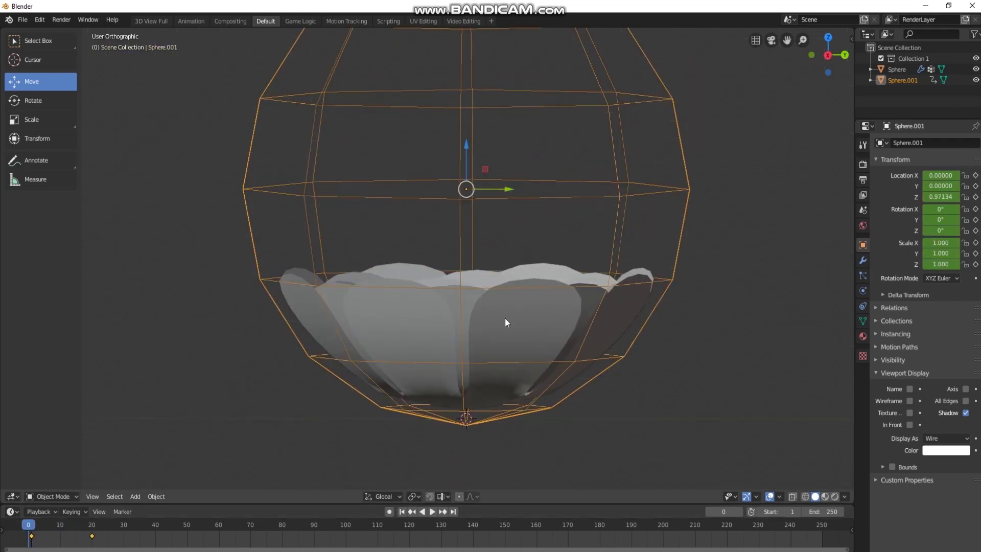
pyautogui.scroll(1, 563, 326)
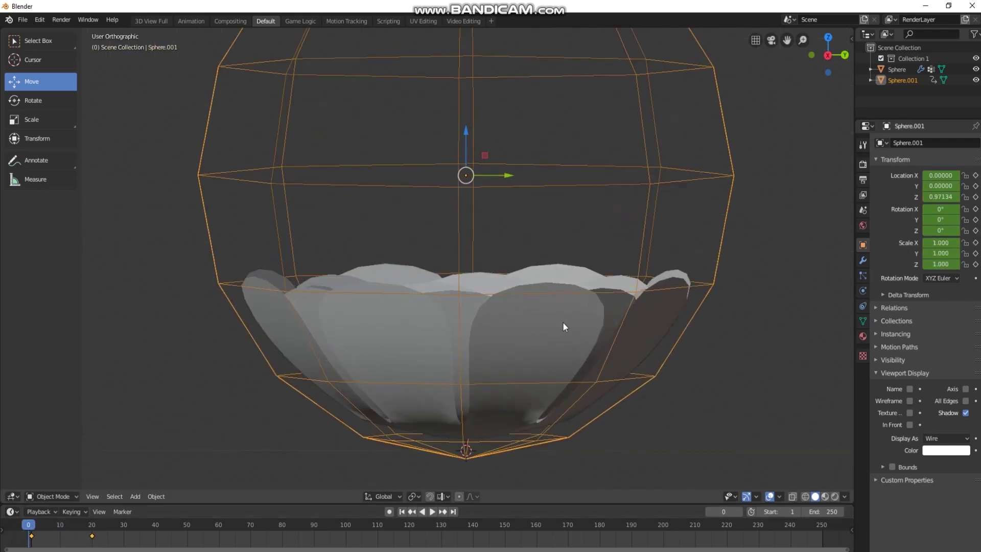
# Enable Collision physics on the wire sphere and Cloth physics on the petal object
pyautogui.click(862, 290)
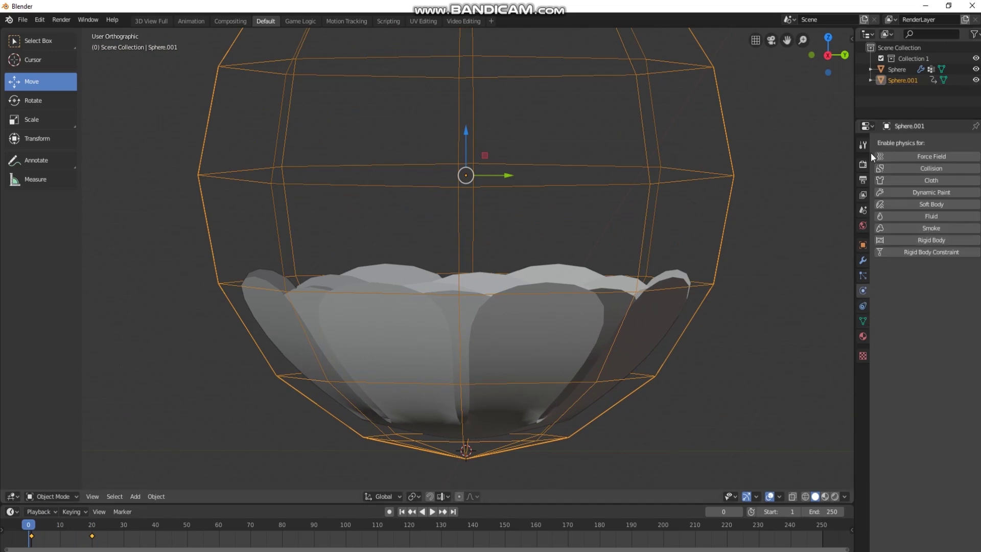
pyautogui.click(915, 168)
pyautogui.click(510, 313)
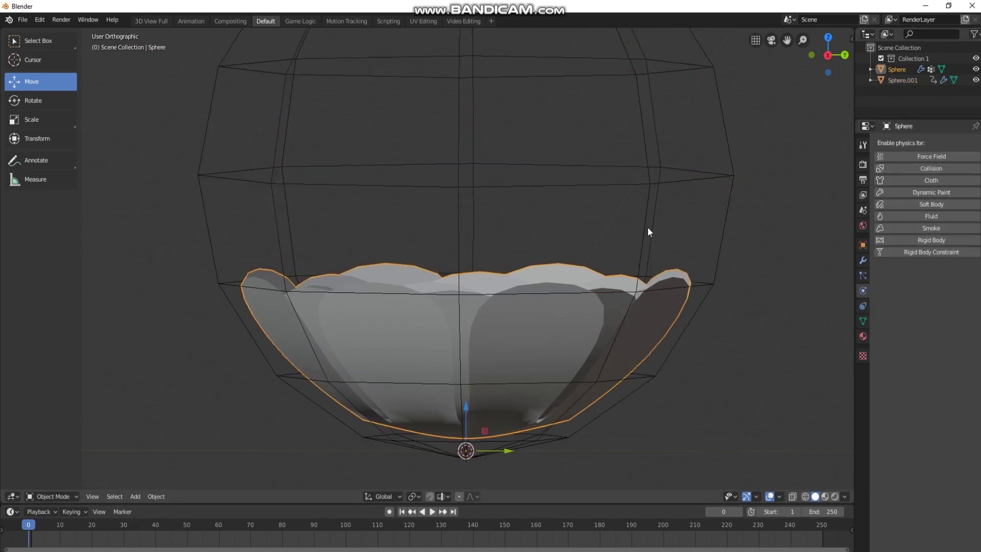
pyautogui.click(939, 181)
# Enable self collisions for the petal cloth, setting the object collision distance to 0.001 and the self collision distance to 0.010
pyautogui.moveTo(564, 262); pyautogui.dragTo(568, 281, button='middle')
pyautogui.scroll(-1, 928, 489)
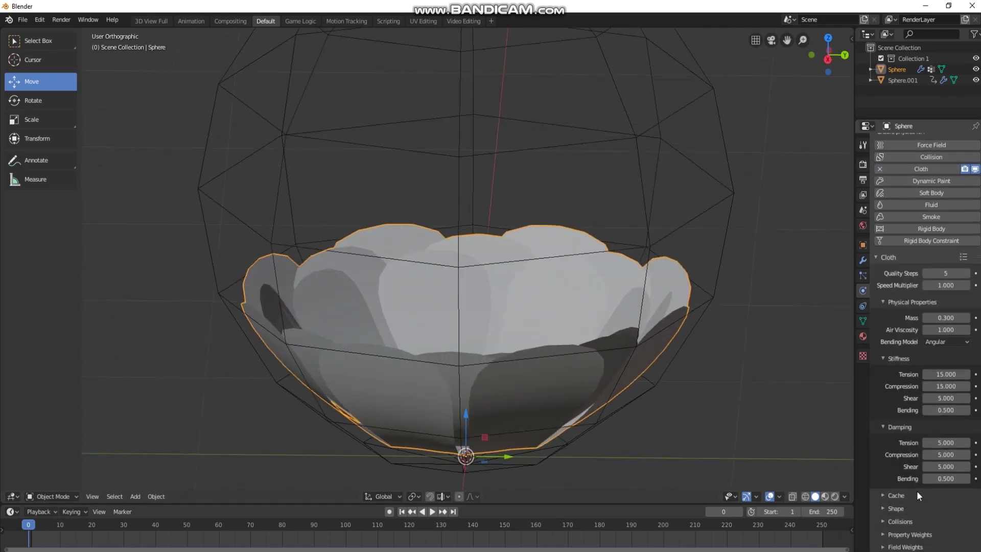
pyautogui.click(884, 521)
pyautogui.scroll(-6, 891, 473)
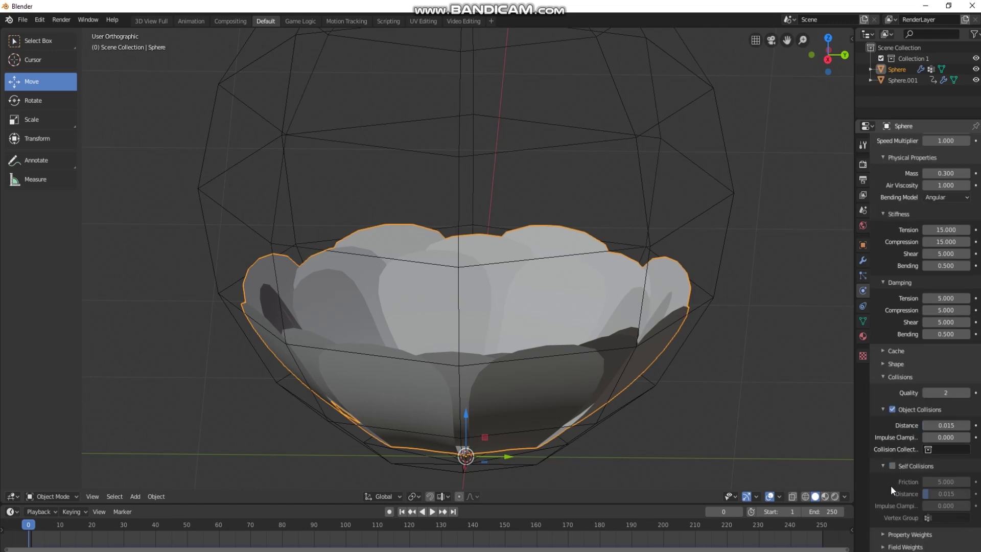
pyautogui.click(892, 466)
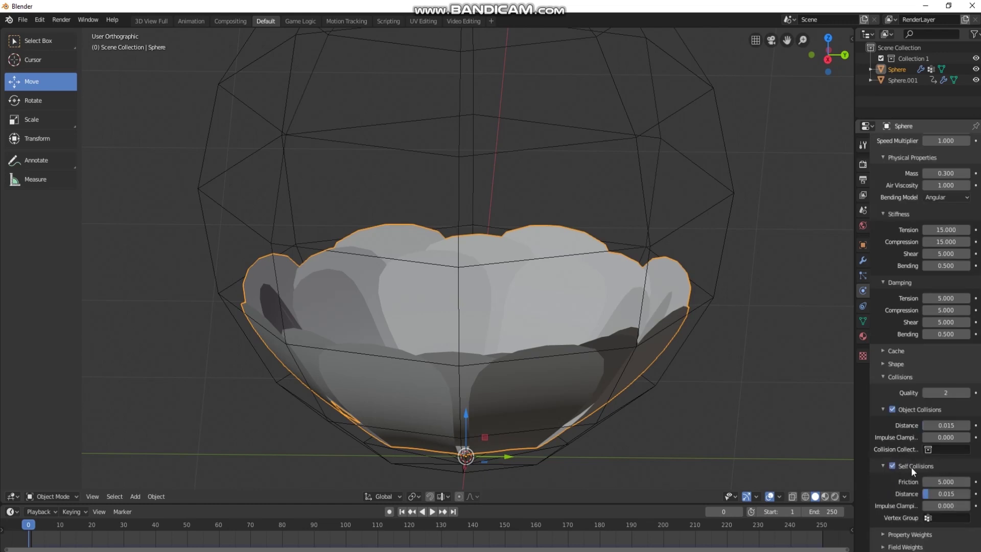
pyautogui.click(934, 424)
pyautogui.click(951, 494)
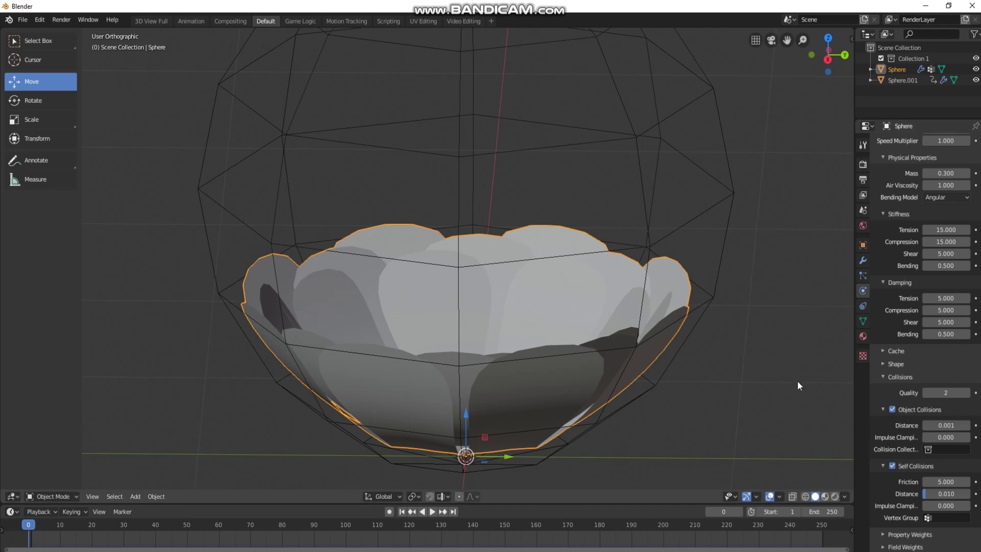
# Pin the petal cloth to the vertex group Group and set its gravity field weight to 0
pyautogui.scroll(-2, 505, 305)
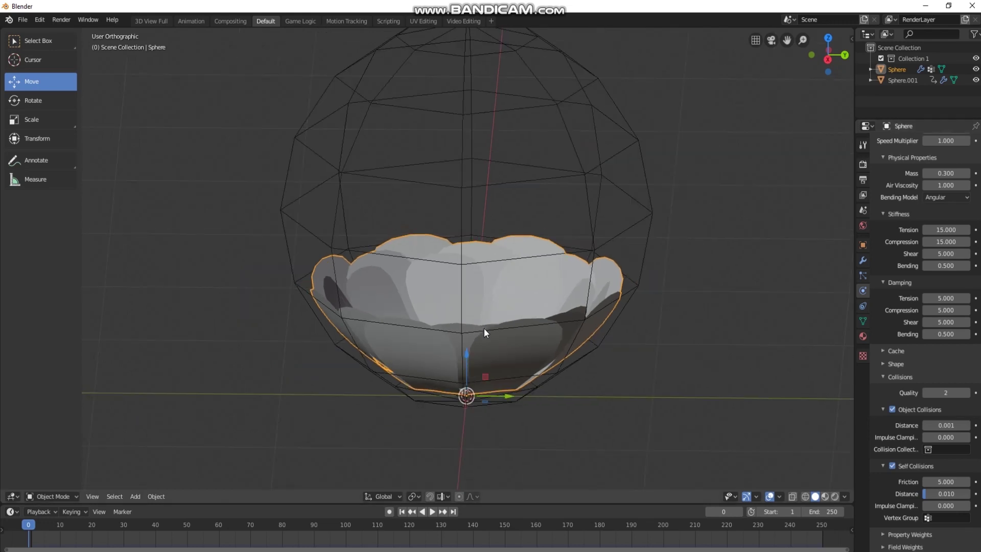
pyautogui.scroll(3, 483, 327)
pyautogui.keyDown('shift'); pyautogui.moveTo(663, 373); pyautogui.dragTo(658, 326, button='middle'); pyautogui.keyUp('shift')
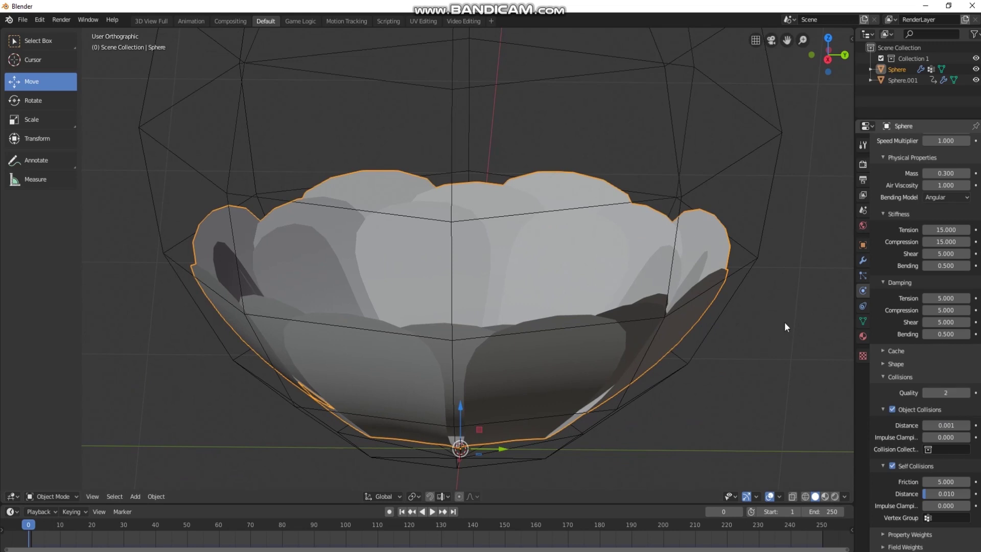
pyautogui.click(884, 362)
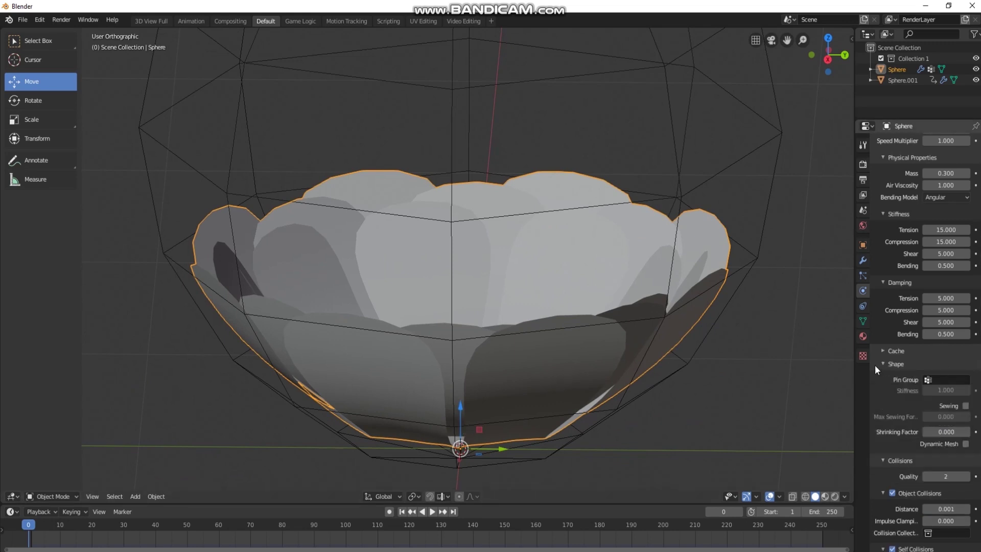
pyautogui.click(932, 379)
pyautogui.click(867, 398)
pyautogui.click(733, 373)
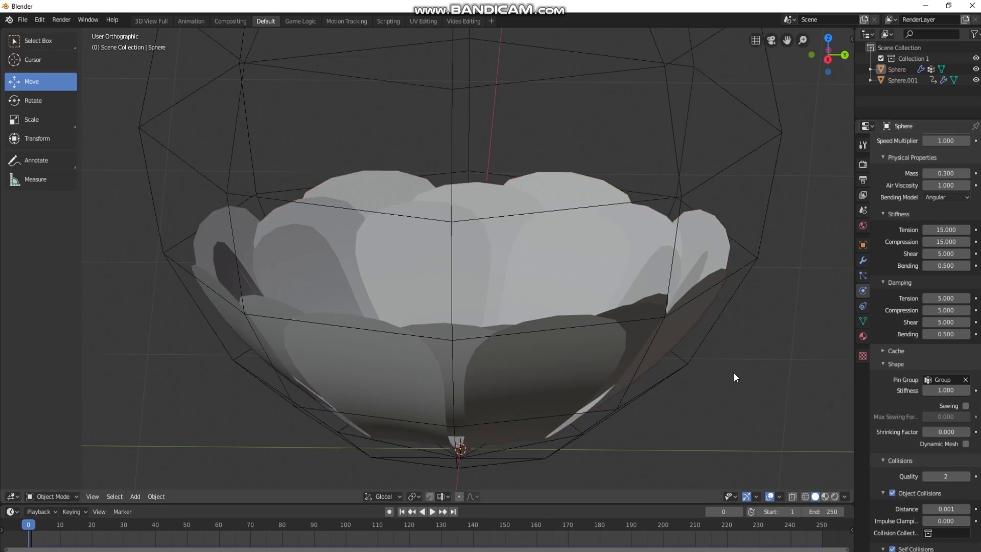
pyautogui.scroll(-4, 917, 412)
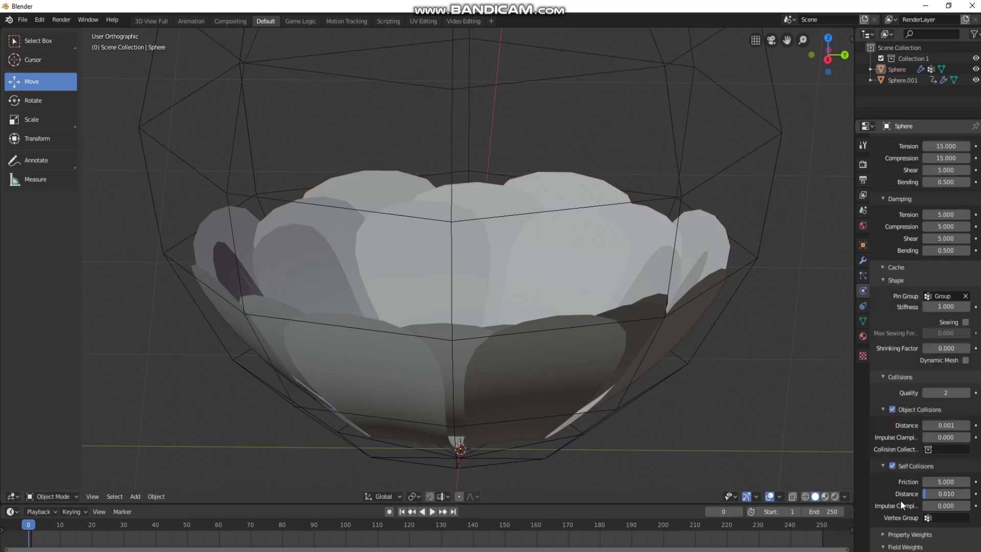
pyautogui.scroll(-8, 900, 501)
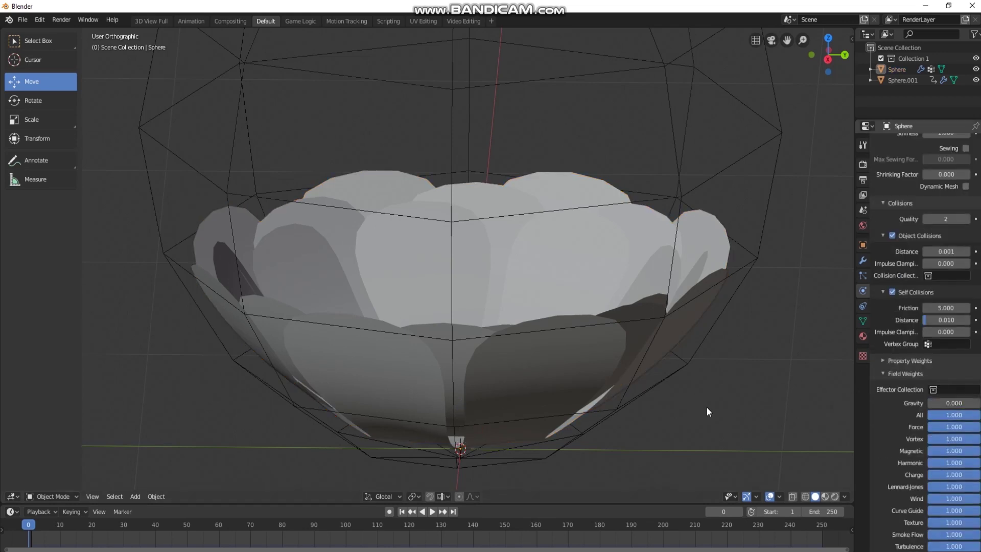
# Select the wire sphere, play the first frames of the cloth simulation and return to frame 1
pyautogui.click(739, 156)
pyautogui.scroll(-2, 740, 156)
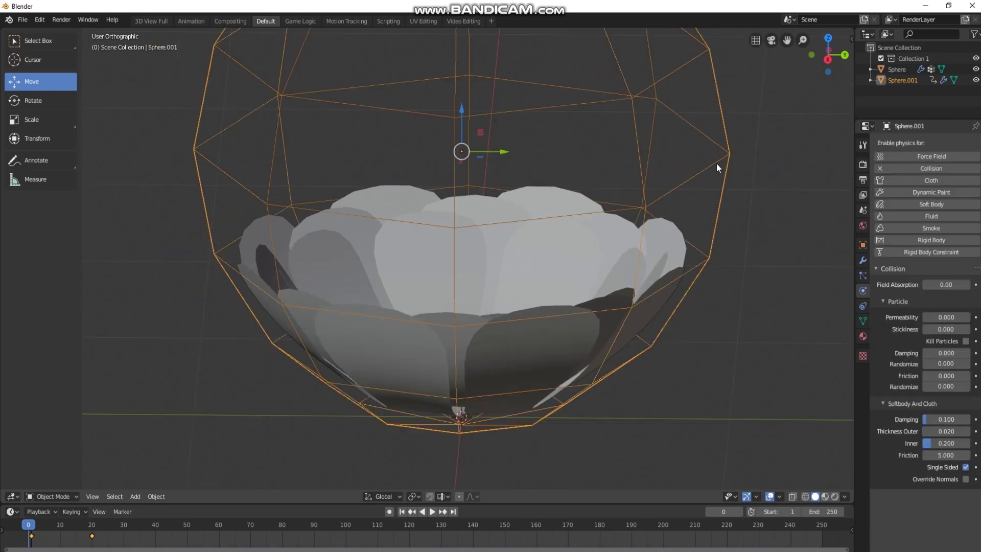
pyautogui.moveTo(484, 249); pyautogui.dragTo(505, 292, button='middle')
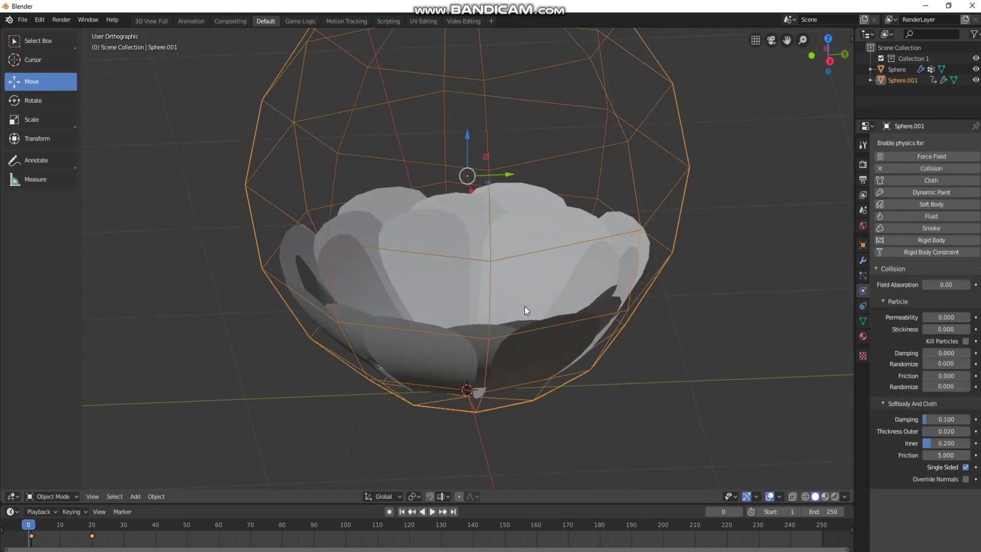
pyautogui.press('space')
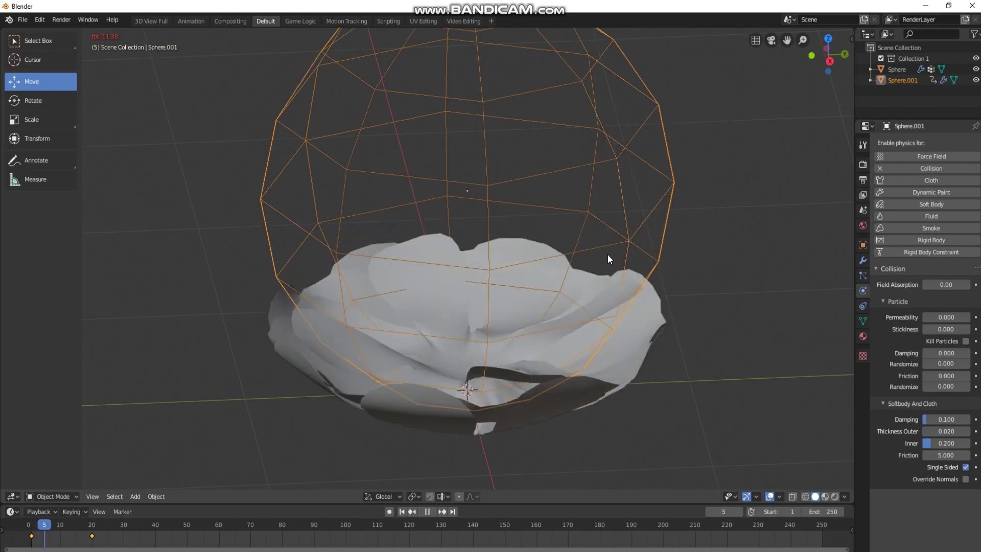
pyautogui.press('space')
pyautogui.click(401, 512)
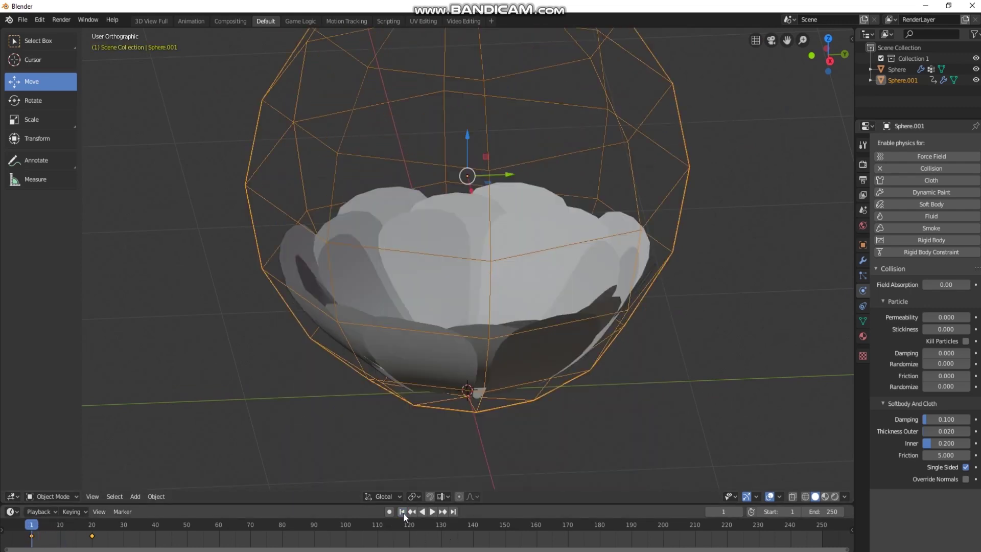
# Turn off Single Sided in the wire sphere's soft body and cloth collision settings
pyautogui.moveTo(444, 256); pyautogui.dragTo(595, 186, button='middle')
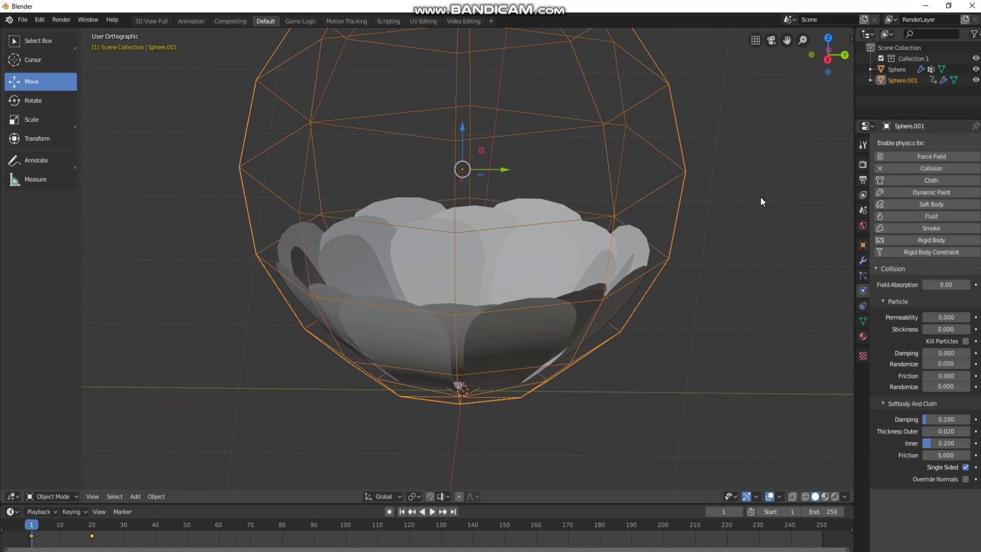
pyautogui.click(965, 470)
pyautogui.keyDown('shift'); pyautogui.moveTo(647, 268); pyautogui.dragTo(652, 306, button='middle'); pyautogui.keyUp('shift')
# Play the closing simulation in the right orthographic view, inspect the folded petals from above and return to frame 1
pyautogui.press('KP_3')
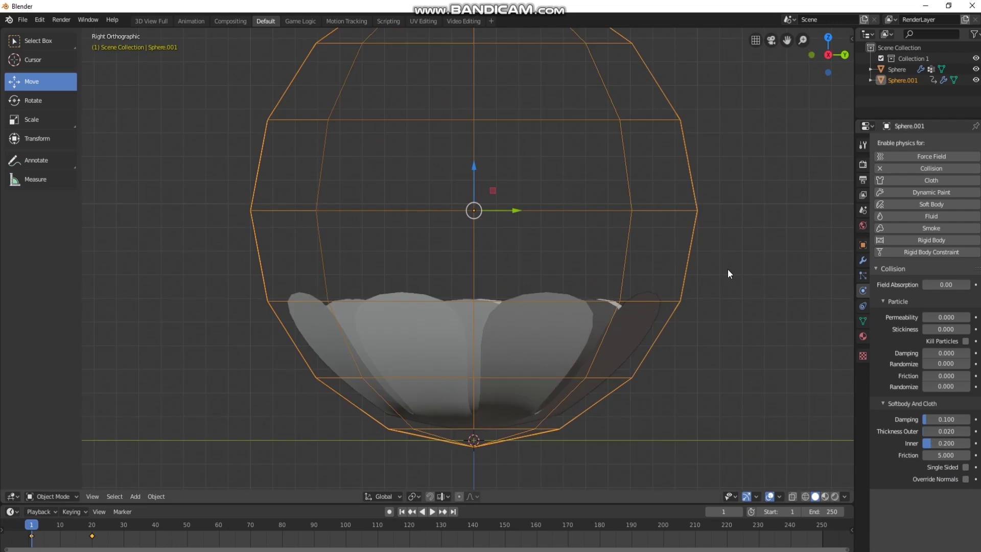
pyautogui.press('space')
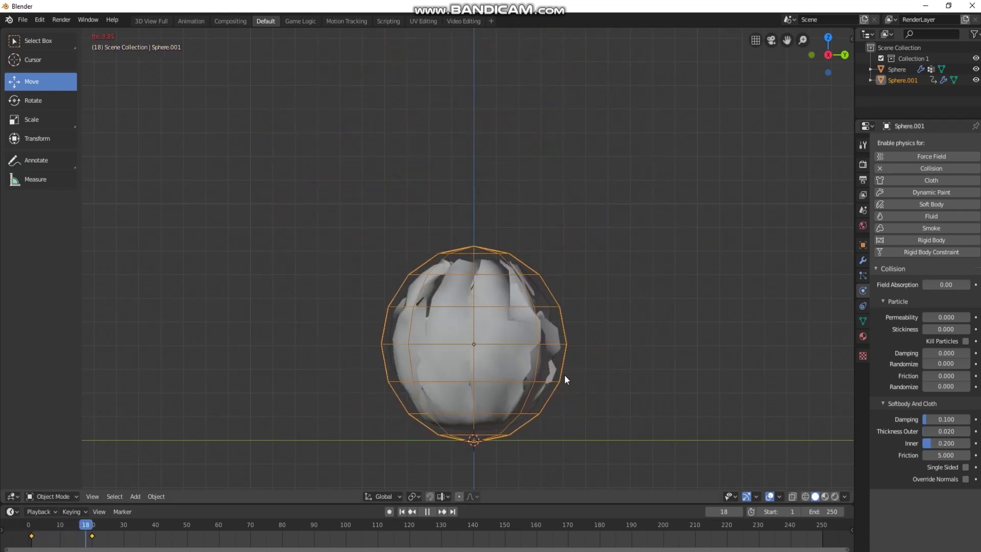
pyautogui.press('space')
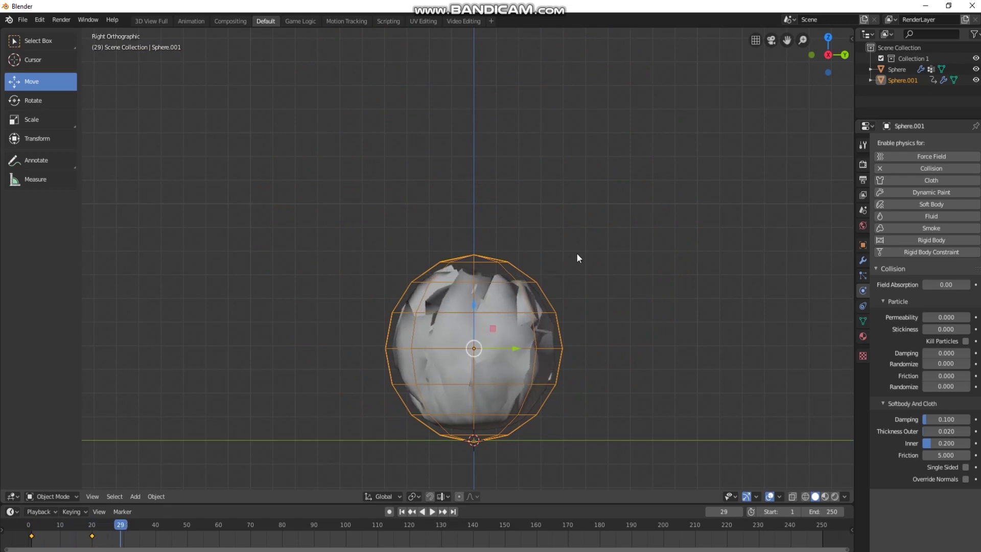
pyautogui.moveTo(576, 252); pyautogui.dragTo(418, 347, button='middle')
pyautogui.scroll(2, 421, 396)
pyautogui.keyDown('shift'); pyautogui.moveTo(421, 396); pyautogui.dragTo(427, 333, button='middle'); pyautogui.keyUp('shift')
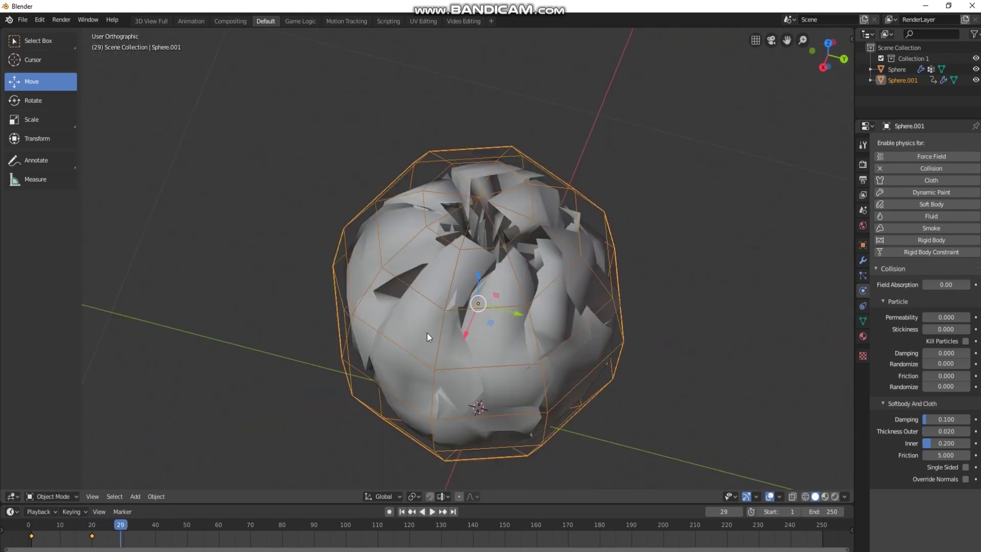
pyautogui.click(401, 511)
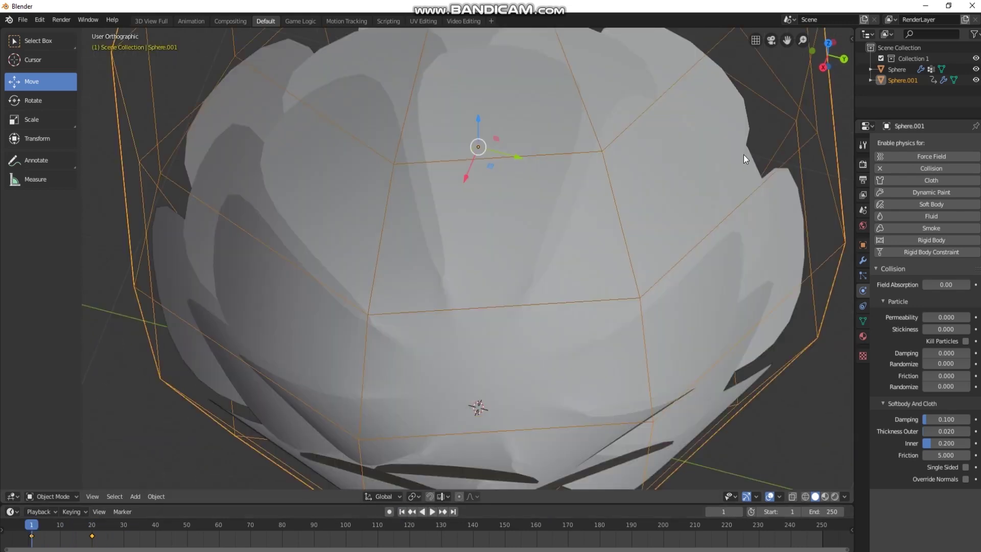
# Add a second Subdivision Surface modifier to the petal object below its Cloth modifier
pyautogui.click(862, 260)
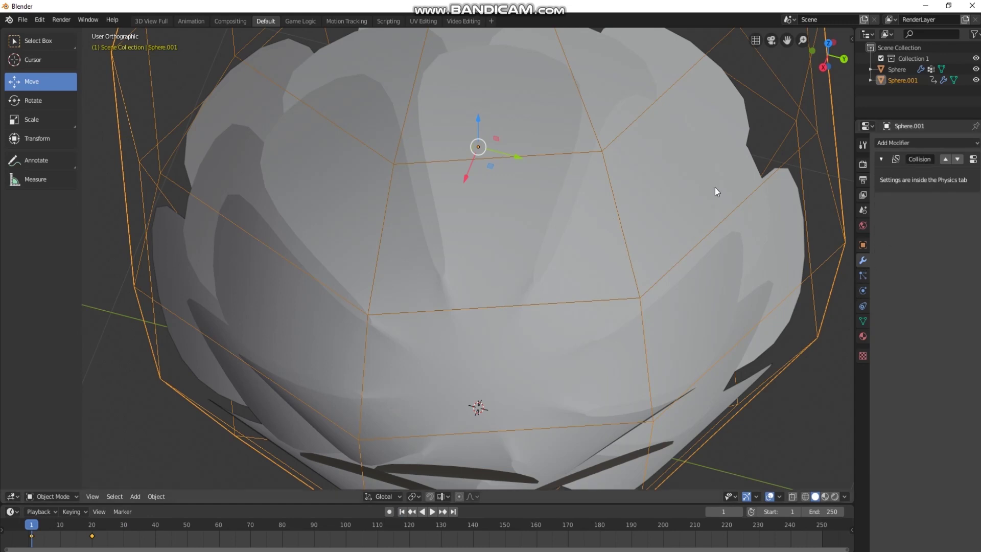
pyautogui.click(698, 169)
pyautogui.moveTo(677, 327); pyautogui.dragTo(744, 270, button='middle')
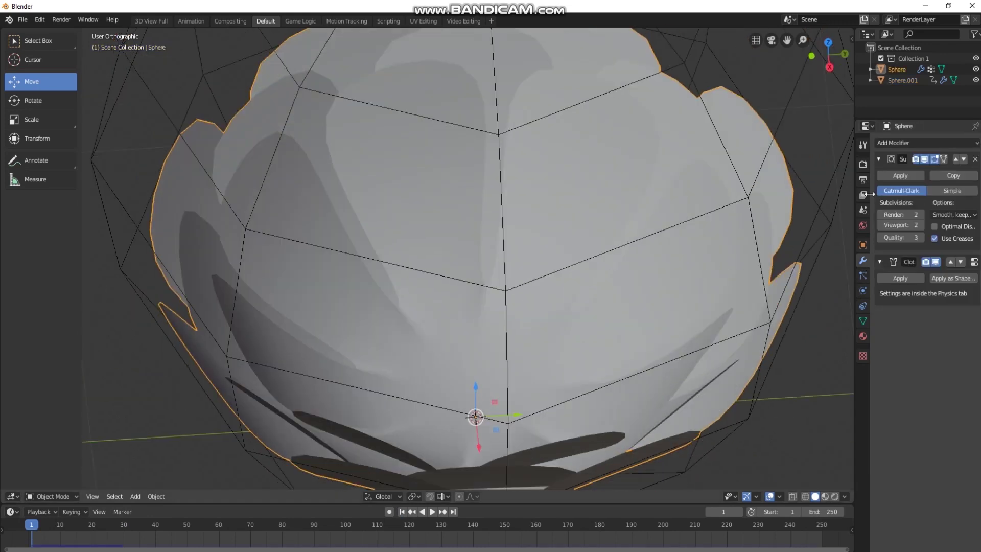
pyautogui.click(903, 143)
pyautogui.click(797, 318)
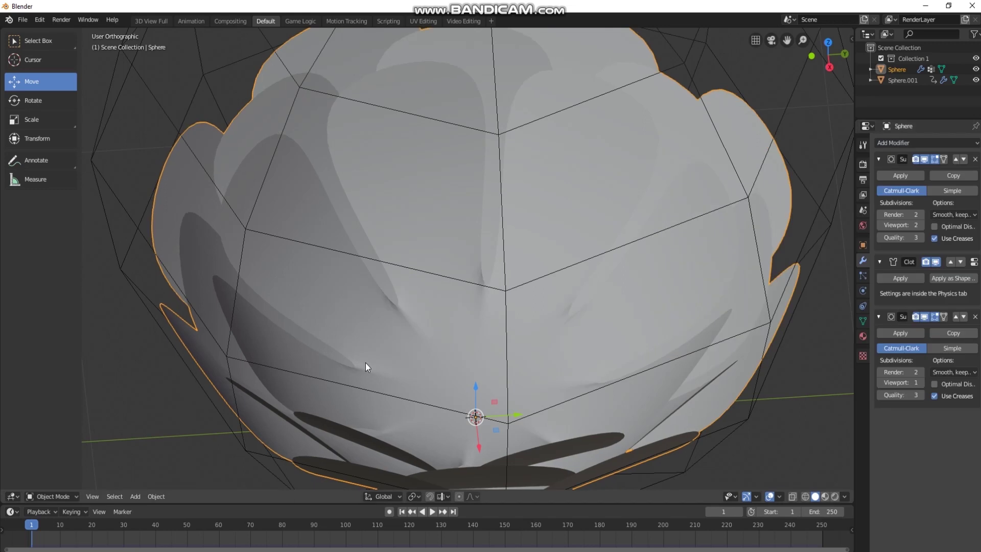
# Add a Solidify modifier to the petal object with a thickness of 0.01
pyautogui.moveTo(705, 335); pyautogui.dragTo(690, 313, button='middle')
pyautogui.click(901, 143)
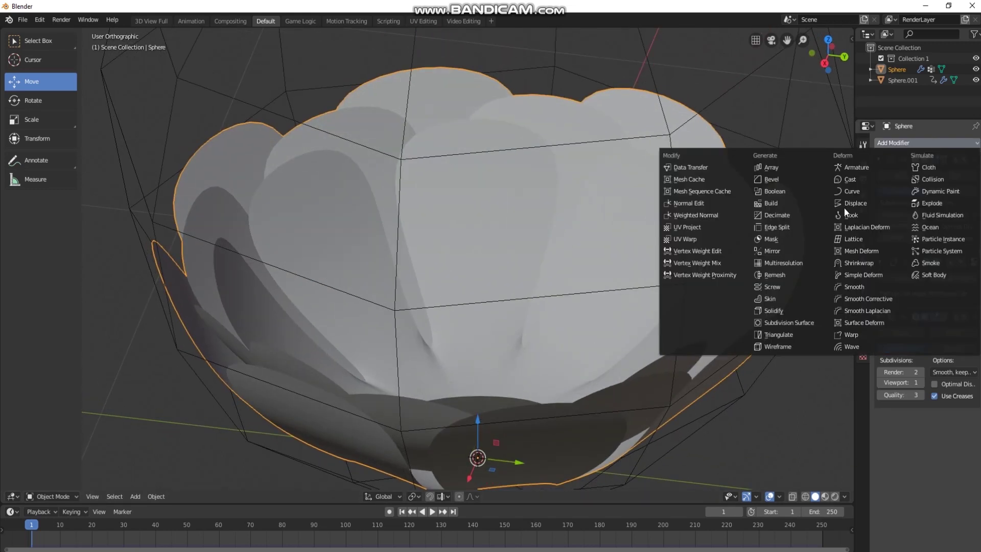
pyautogui.click(766, 310)
pyautogui.scroll(-3, 529, 357)
pyautogui.moveTo(529, 357); pyautogui.dragTo(479, 366, button='middle')
pyautogui.click(893, 450)
pyautogui.click(893, 450)
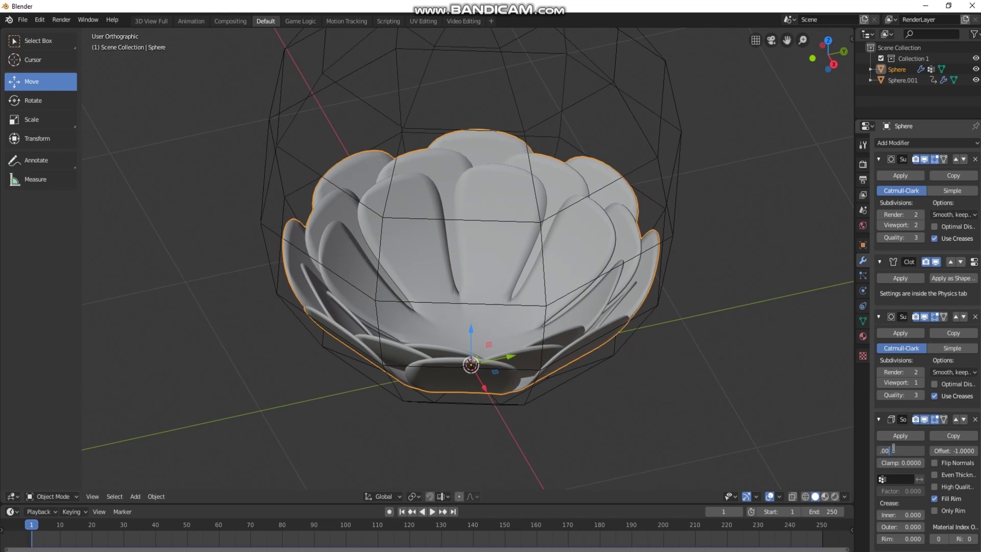
pyautogui.write('1')
pyautogui.press('Return')
pyautogui.scroll(2, 434, 275)
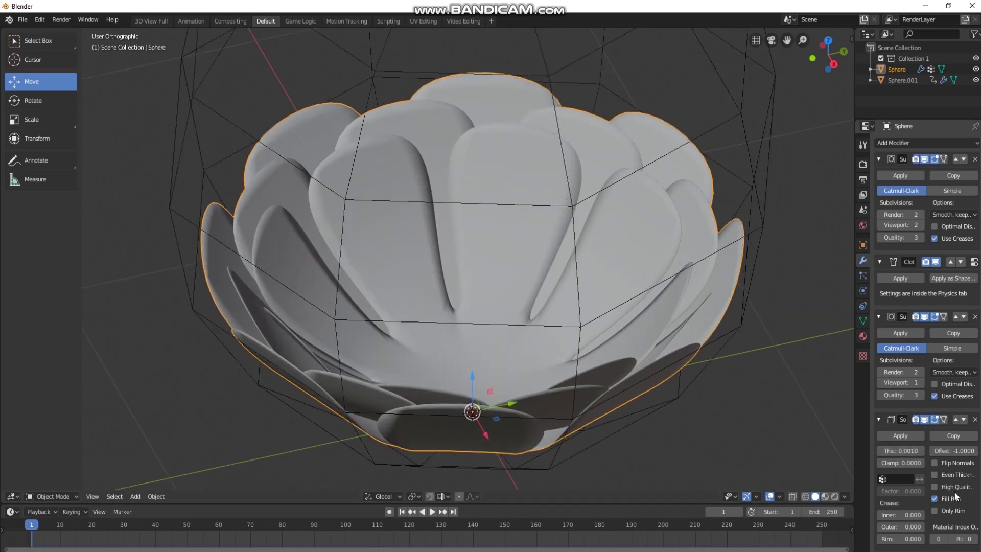
pyautogui.click(900, 451)
pyautogui.press('Return')
# Play the closing simulation to frame 26, inspect the thickened petals from several angles and return to frame 1
pyautogui.moveTo(431, 318); pyautogui.dragTo(544, 290, button='middle')
pyautogui.press('space')
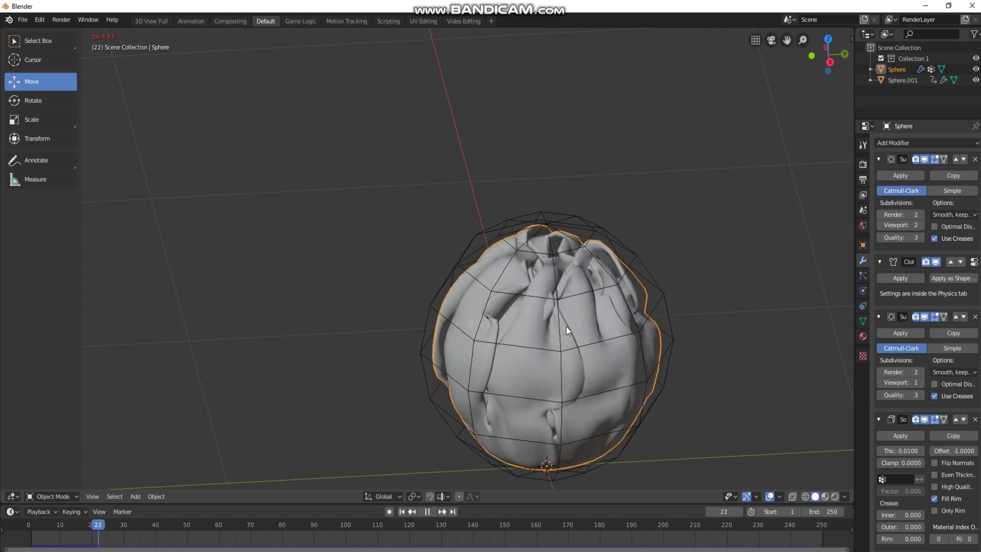
pyautogui.press('space')
pyautogui.moveTo(596, 279); pyautogui.dragTo(485, 288, button='middle')
pyautogui.moveTo(415, 332); pyautogui.dragTo(423, 323, button='middle')
pyautogui.keyDown('shift'); pyautogui.moveTo(423, 322); pyautogui.dragTo(452, 305, button='middle'); pyautogui.keyUp('shift')
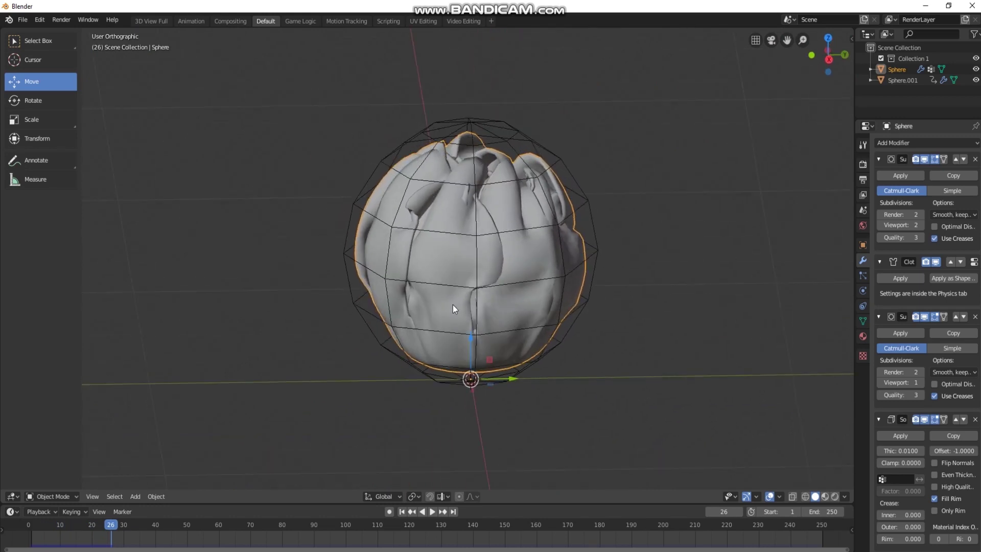
pyautogui.click(400, 511)
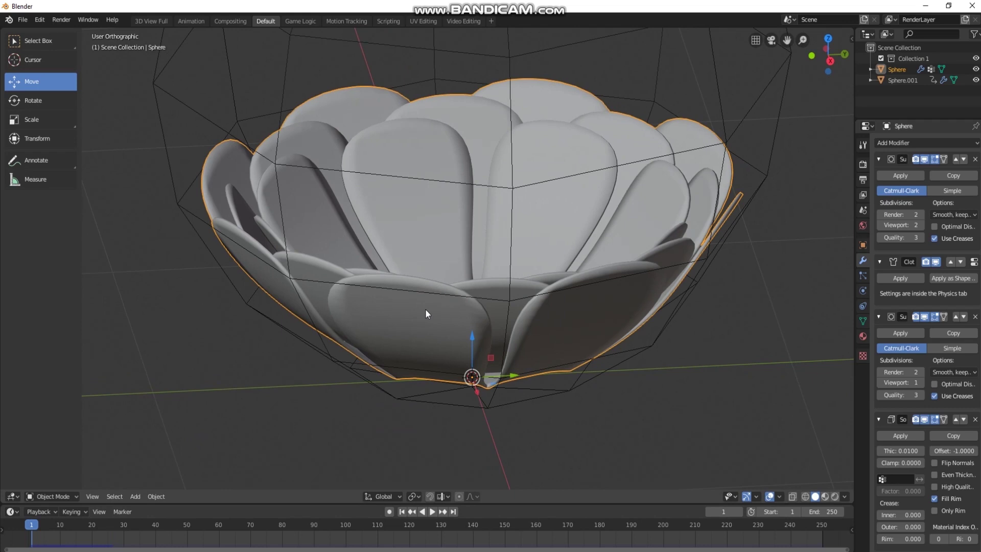
# In Edit Mode, add single centred vertical loop cuts through the outer petals of the flower mesh
pyautogui.moveTo(426, 309); pyautogui.dragTo(413, 299, button='middle')
pyautogui.press('Tab')
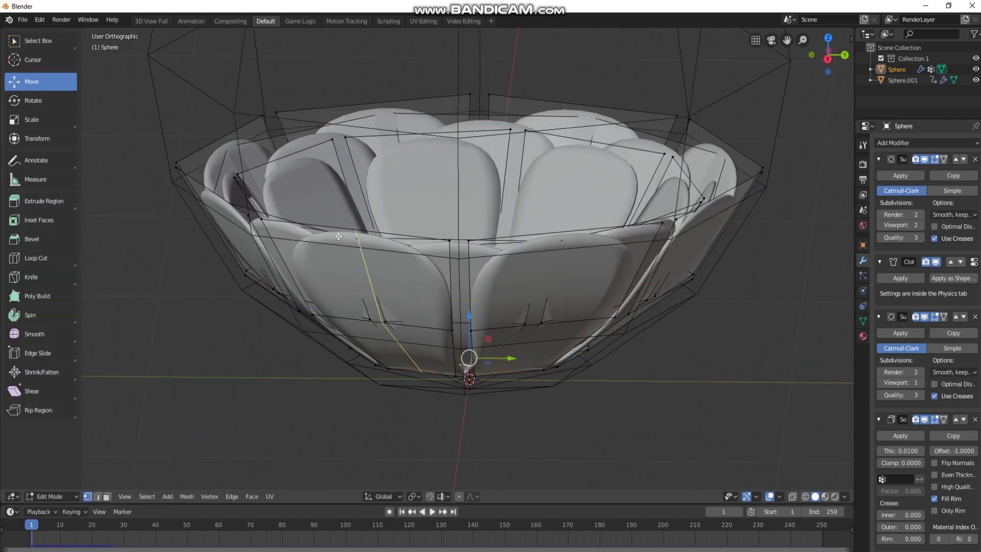
pyautogui.click(338, 236)
pyautogui.rightClick(339, 236)
pyautogui.moveTo(511, 235); pyautogui.dragTo(603, 224, button='middle')
pyautogui.hotkey('ctrl', 'r')
pyautogui.click(622, 230)
pyautogui.rightClick(621, 230)
pyautogui.hotkey('ctrl', 'r')
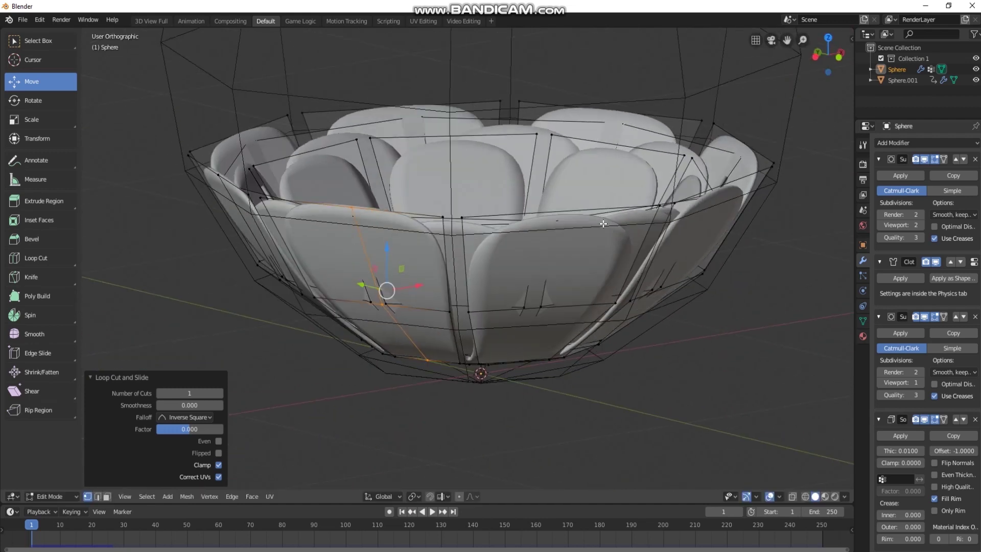
pyautogui.click(539, 312)
# Examine the loop cuts around the outer petals, briefly checking the flower in Object Mode before resuming Edit Mode
pyautogui.moveTo(659, 282); pyautogui.dragTo(497, 330, button='middle')
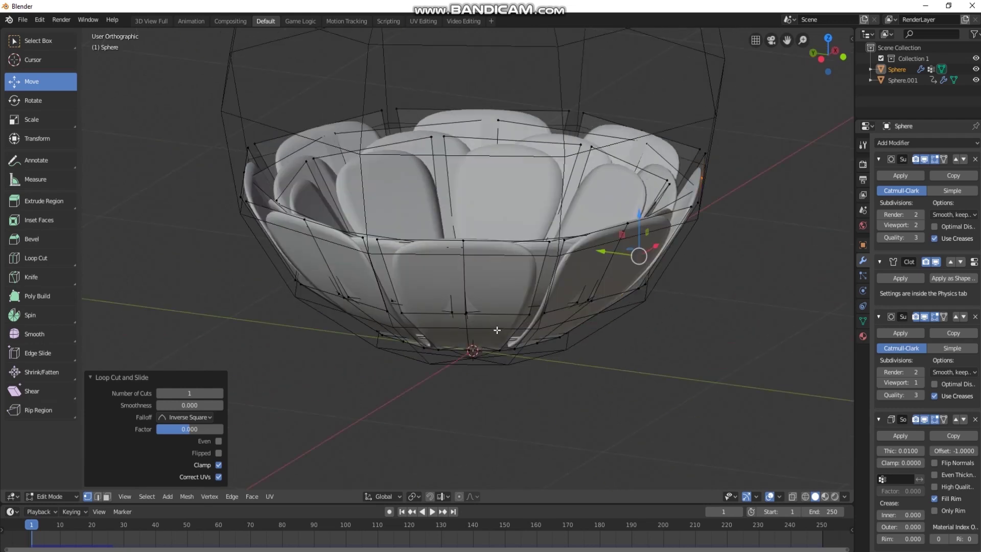
pyautogui.scroll(1, 468, 320)
pyautogui.keyDown('shift'); pyautogui.moveTo(297, 313); pyautogui.dragTo(382, 306, button='middle'); pyautogui.keyUp('shift')
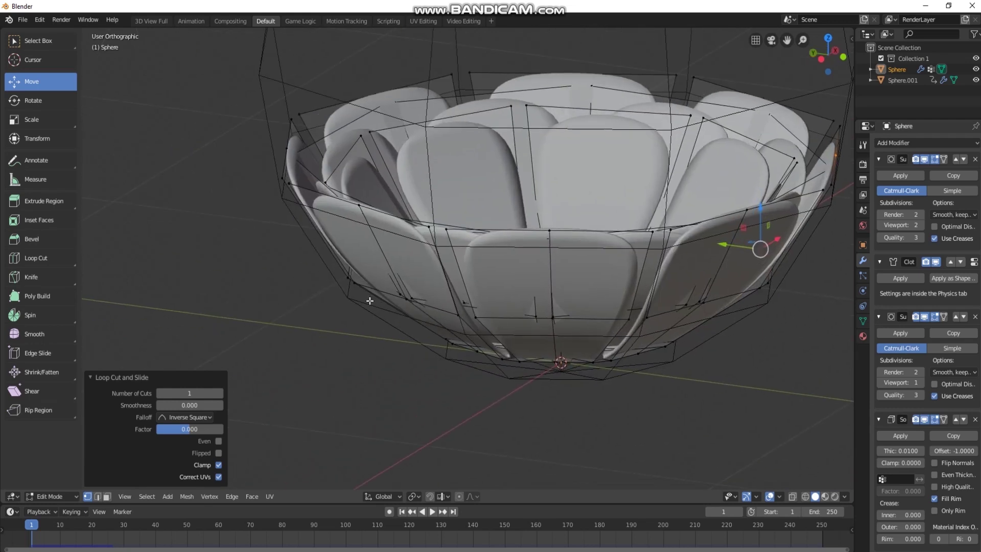
pyautogui.press('Tab')
pyautogui.press('Tab')
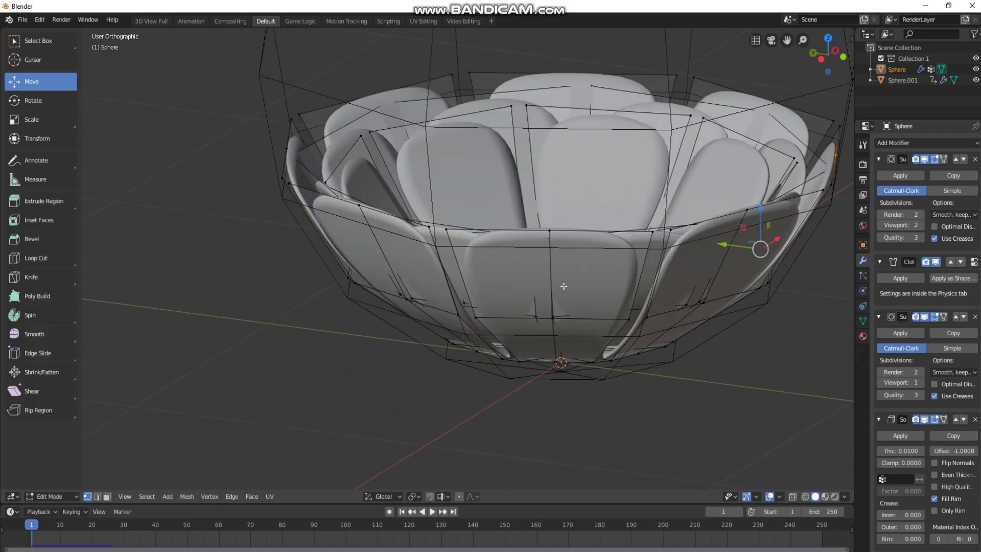
# In Edit Mode, select the linked outer petals of the flower mesh, scale them up slightly and return to Object Mode
pyautogui.moveTo(490, 307)
pyautogui.mouseDown(button='middle')
pyautogui.moveTo(488, 330)
pyautogui.moveTo(475, 304)
pyautogui.mouseUp(button='middle')
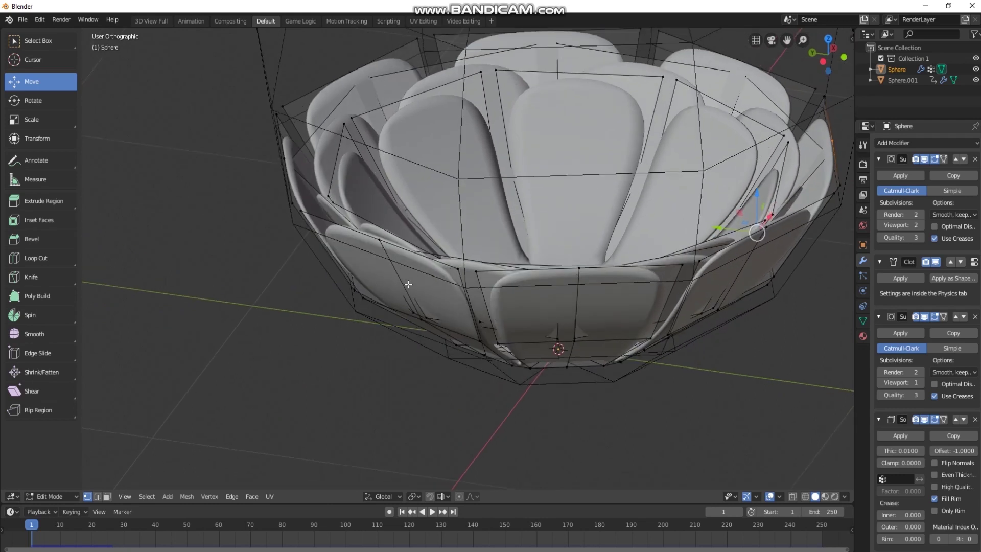
pyautogui.keyDown('shift'); pyautogui.moveTo(408, 284); pyautogui.dragTo(512, 363, button='middle'); pyautogui.keyUp('shift')
pyautogui.press('Tab')
pyautogui.scroll(-3, 558, 411)
pyautogui.press('Tab')
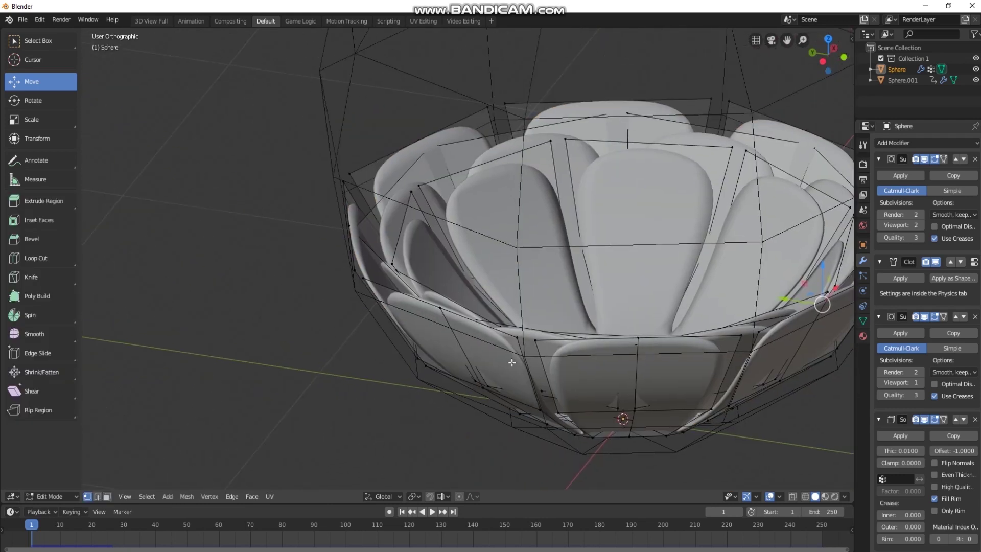
pyautogui.moveTo(390, 193); pyautogui.dragTo(391, 161, button='middle')
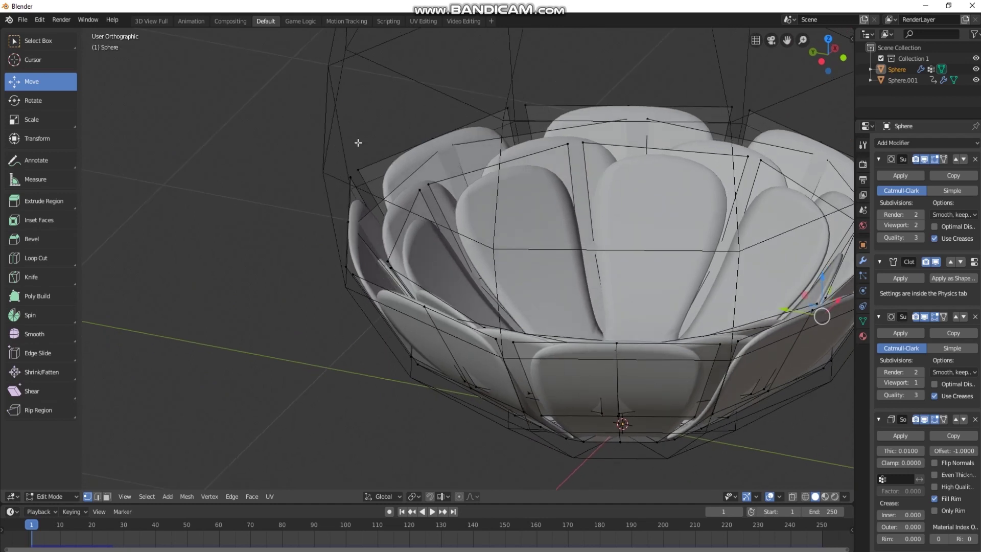
pyautogui.press('l')
pyautogui.moveTo(492, 224); pyautogui.dragTo(561, 322, button='middle')
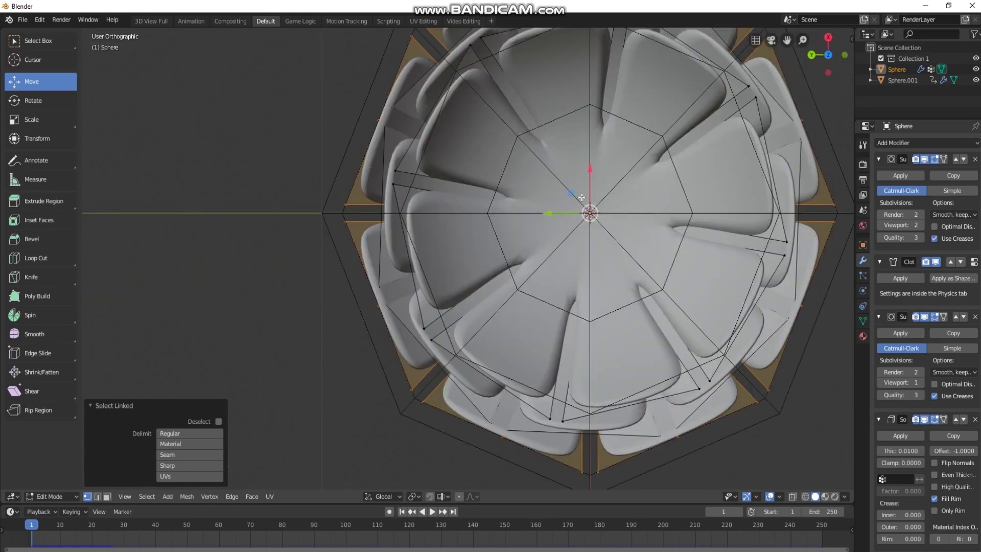
pyautogui.press('s')
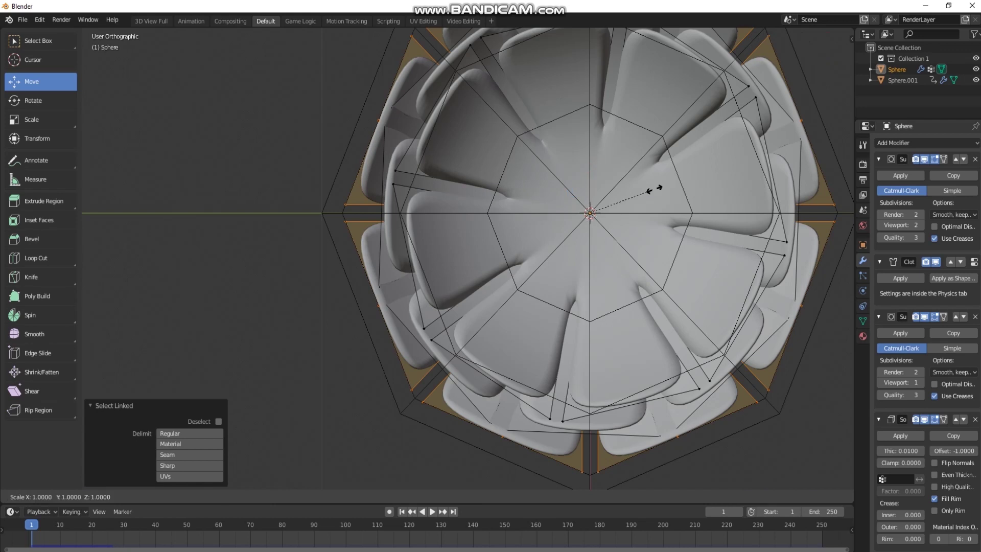
pyautogui.click(636, 252)
pyautogui.press('Tab')
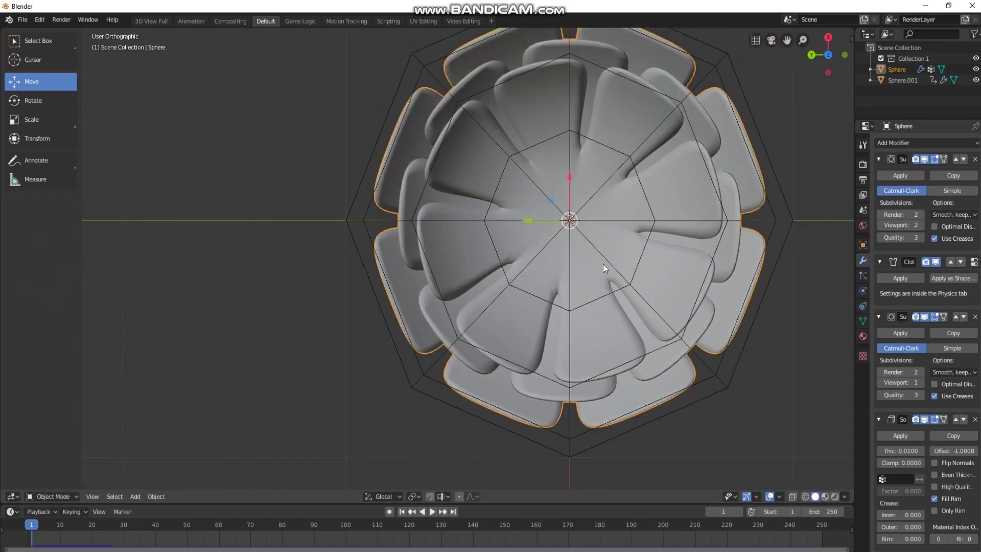
# Scale the collision sphere up by 1.021 around the petals and insert a LocRotScale keyframe at frame 1
pyautogui.press('ctrl+KP_3')
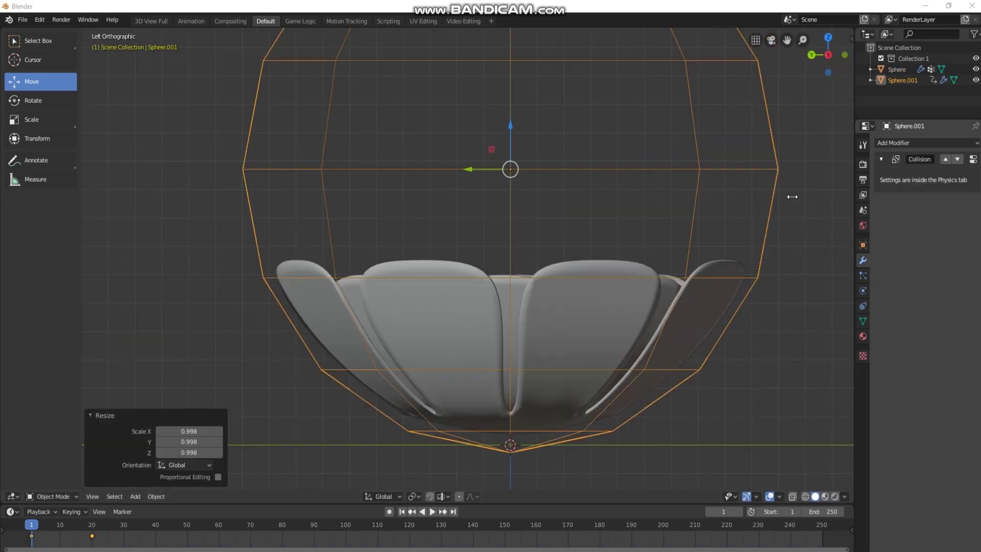
pyautogui.moveTo(296, 189); pyautogui.dragTo(297, 197, button='middle')
pyautogui.press('ctrl+KP_3')
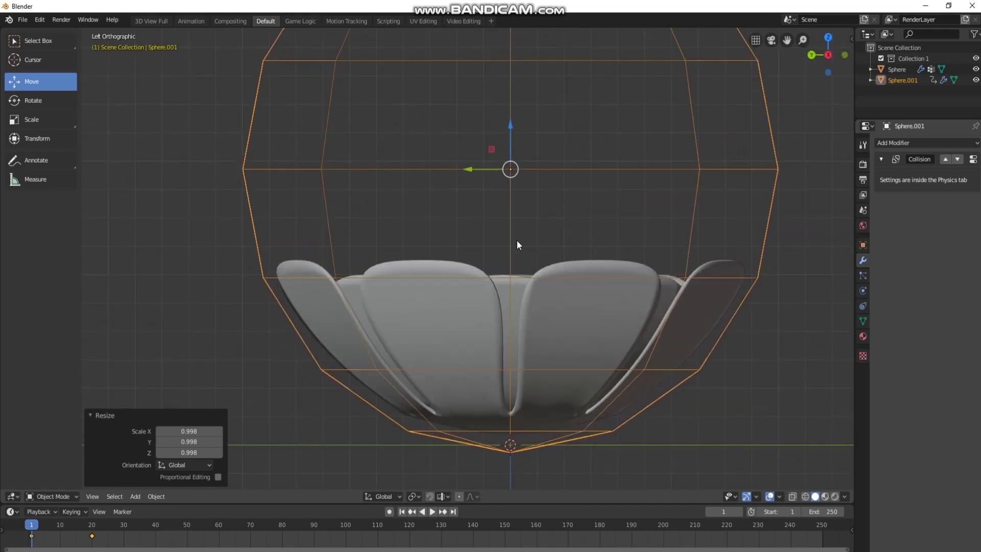
pyautogui.press('s')
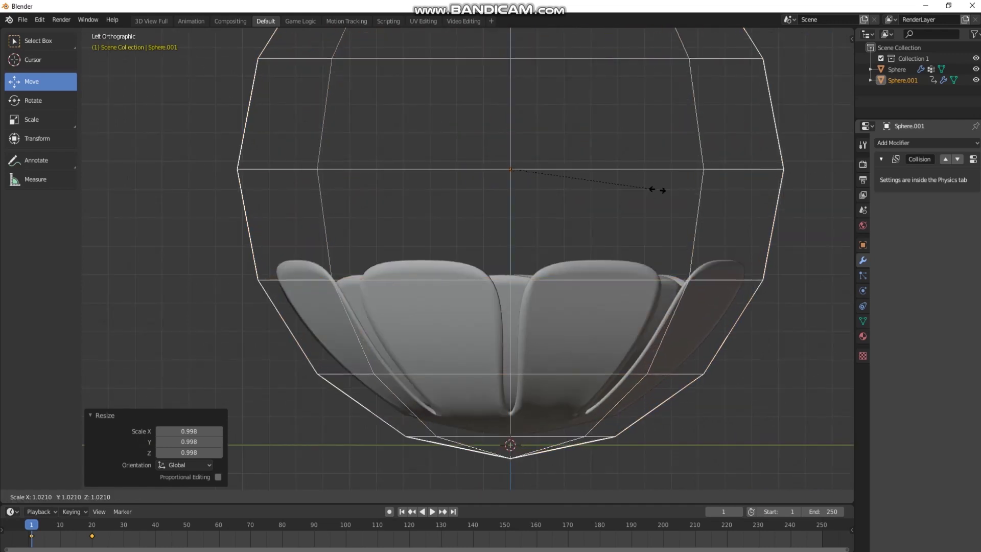
pyautogui.click(657, 189)
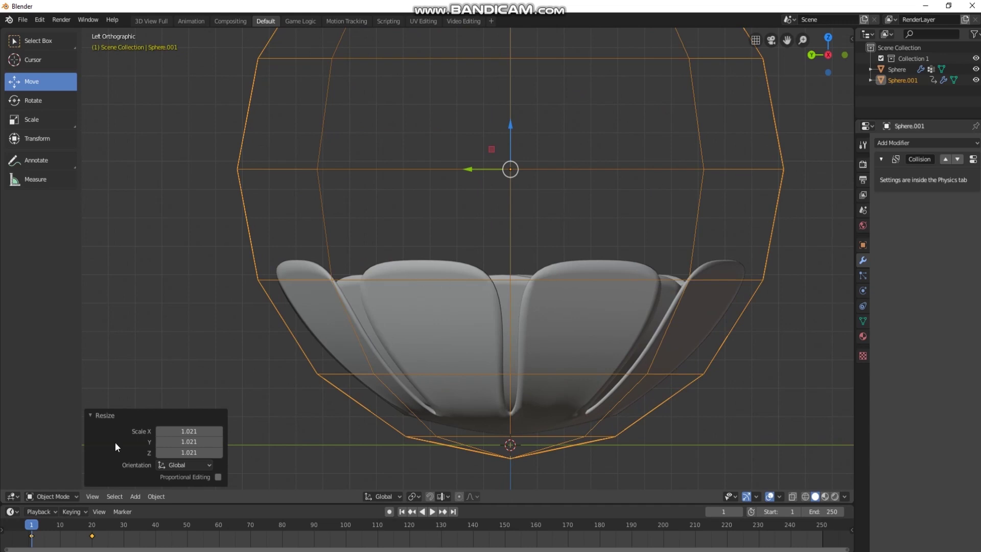
pyautogui.rightClick(501, 261)
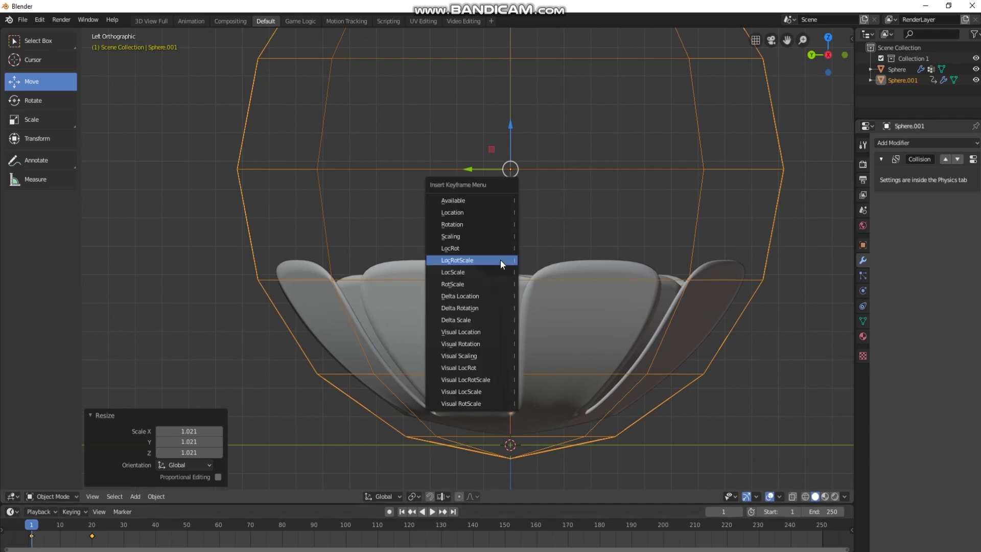
# Play the closing simulation from the start of the timeline and stop at frame 26
pyautogui.moveTo(594, 215); pyautogui.dragTo(297, 383, button='middle')
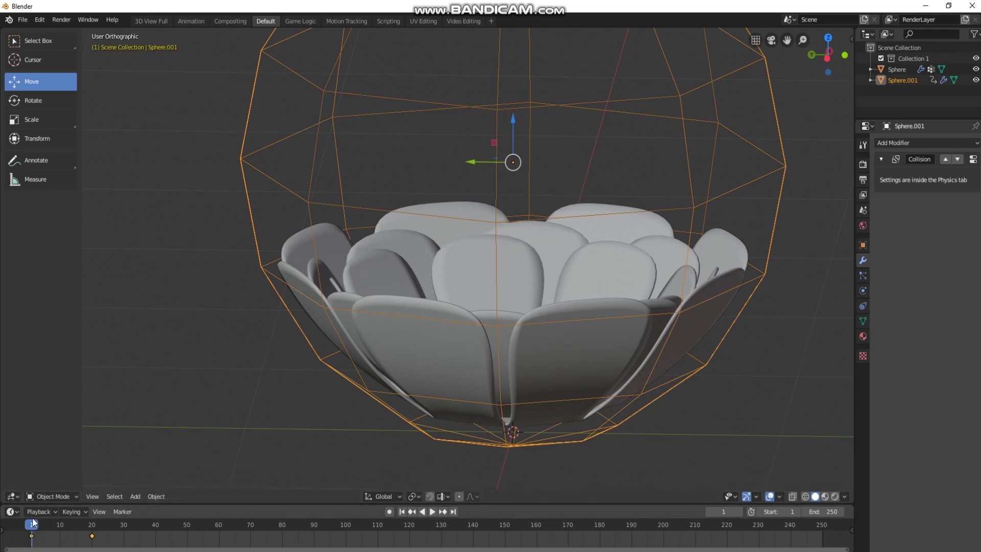
pyautogui.press('space')
pyautogui.press('space')
pyautogui.click(13, 534)
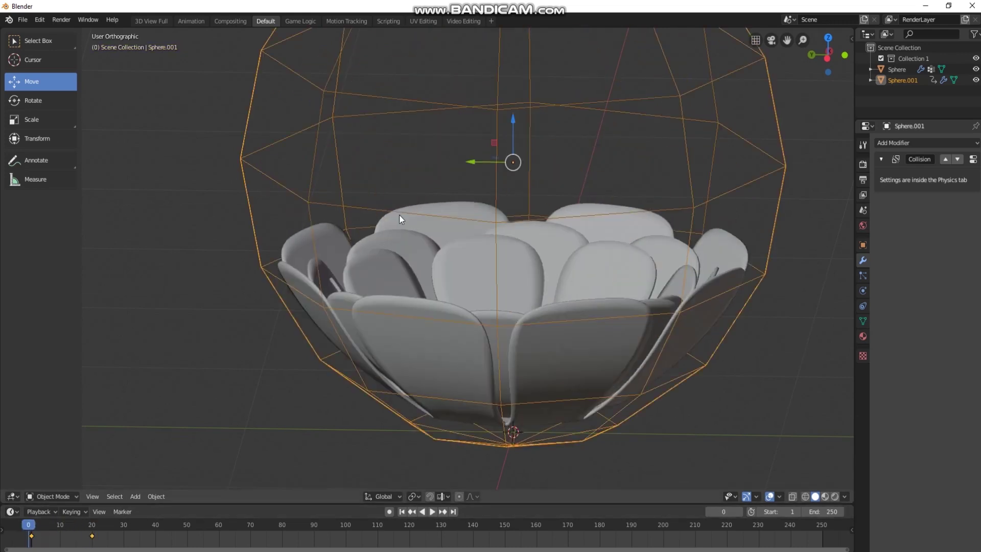
pyautogui.moveTo(412, 230); pyautogui.dragTo(416, 263, button='middle')
pyautogui.press('space')
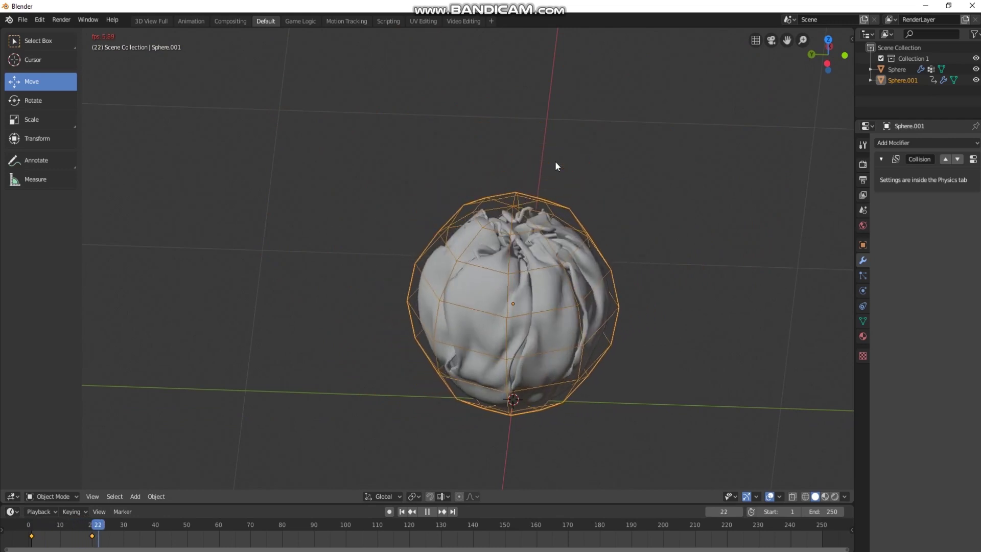
pyautogui.press('space')
# Examine the closed, crumpled petals at frame 26 from the side and above, with the collision sphere deselected
pyautogui.moveTo(585, 190); pyautogui.dragTo(610, 245, button='middle')
pyautogui.scroll(3, 508, 212)
pyautogui.moveTo(536, 203)
pyautogui.mouseDown(button='middle')
pyautogui.moveTo(495, 264)
pyautogui.moveTo(529, 215)
pyautogui.mouseUp(button='middle')
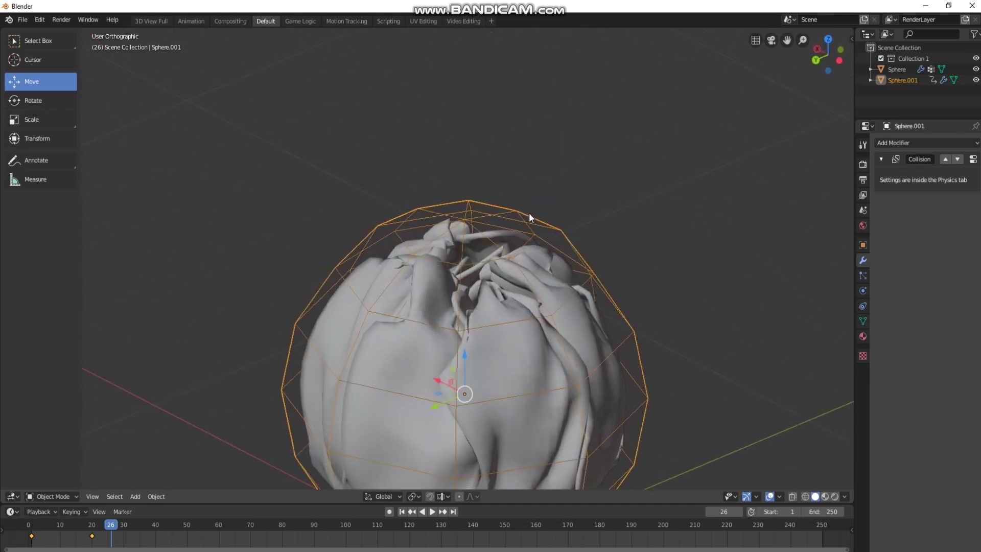
pyautogui.scroll(-4, 528, 219)
pyautogui.moveTo(507, 323); pyautogui.dragTo(500, 318, button='middle')
pyautogui.keyDown('shift'); pyautogui.moveTo(500, 318); pyautogui.dragTo(517, 283, button='middle'); pyautogui.keyUp('shift')
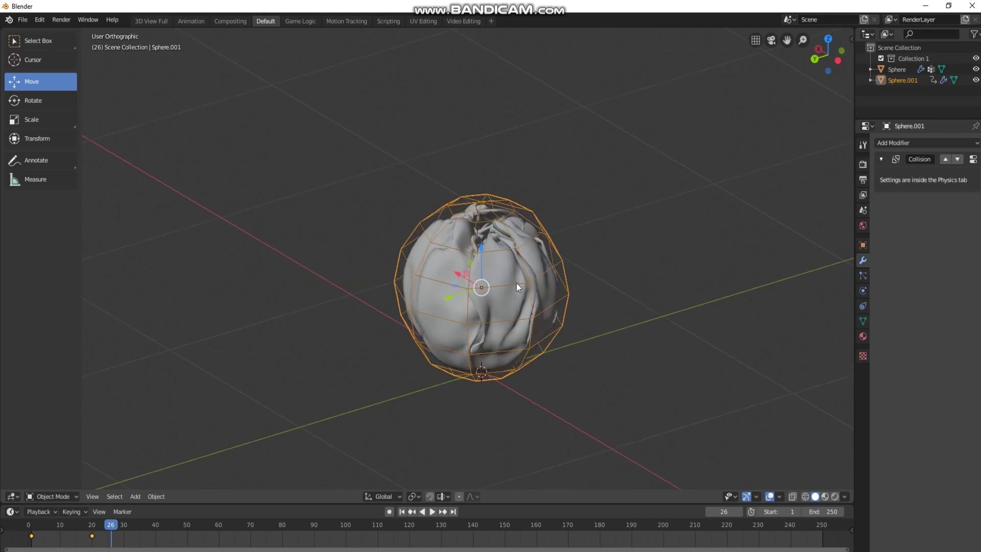
pyautogui.hotkey('alt', 'a')
pyautogui.scroll(3, 499, 353)
pyautogui.keyDown('shift'); pyautogui.moveTo(550, 319); pyautogui.dragTo(466, 298, button='middle'); pyautogui.keyUp('shift')
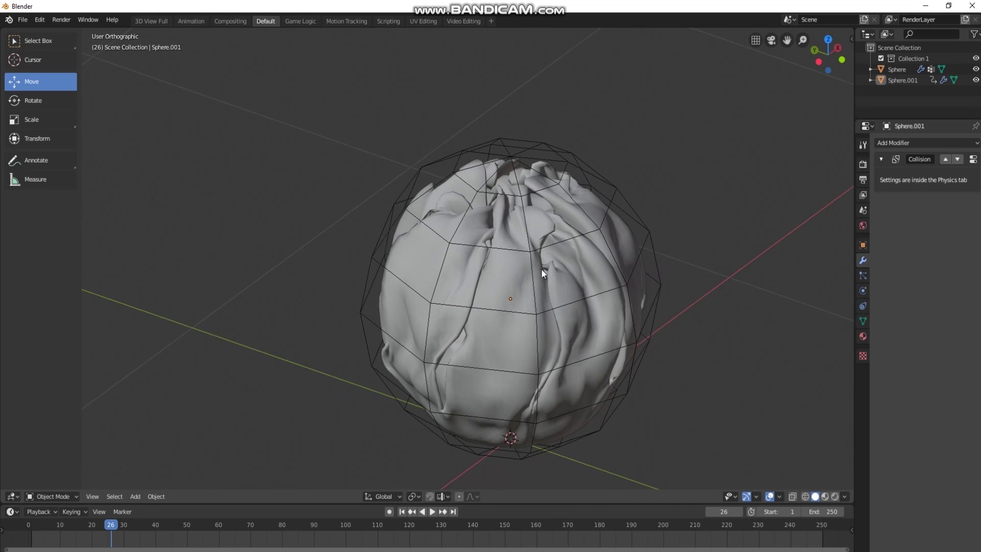
pyautogui.moveTo(536, 267); pyautogui.dragTo(525, 308, button='middle')
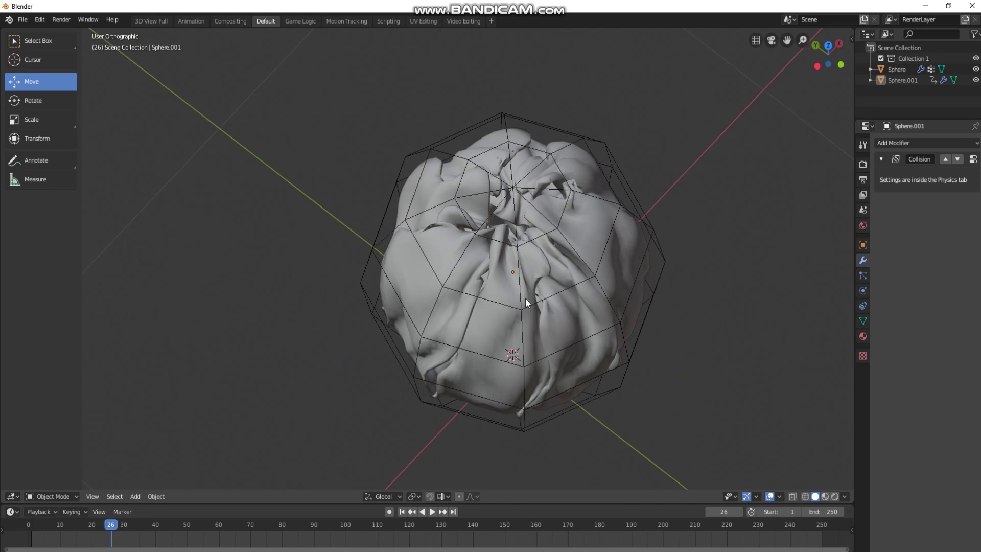
pyautogui.moveTo(523, 297); pyautogui.dragTo(521, 306, button='middle')
# Return to frame 1, select the collision sphere, view the flower from above and advance the simulation to frame 6
pyautogui.click(402, 511)
pyautogui.scroll(3, 409, 281)
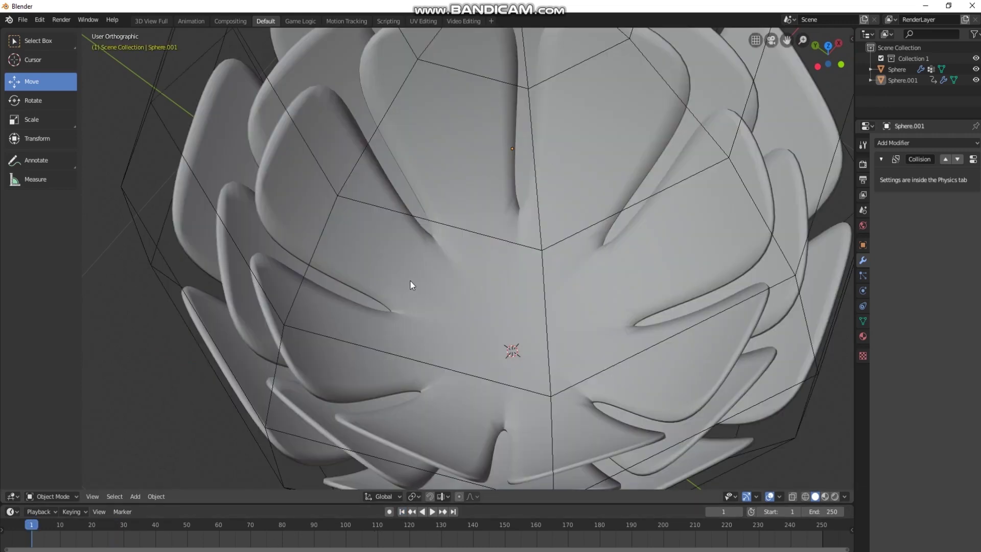
pyautogui.scroll(-3, 393, 225)
pyautogui.click(406, 224)
pyautogui.moveTo(379, 292); pyautogui.dragTo(407, 303, button='middle')
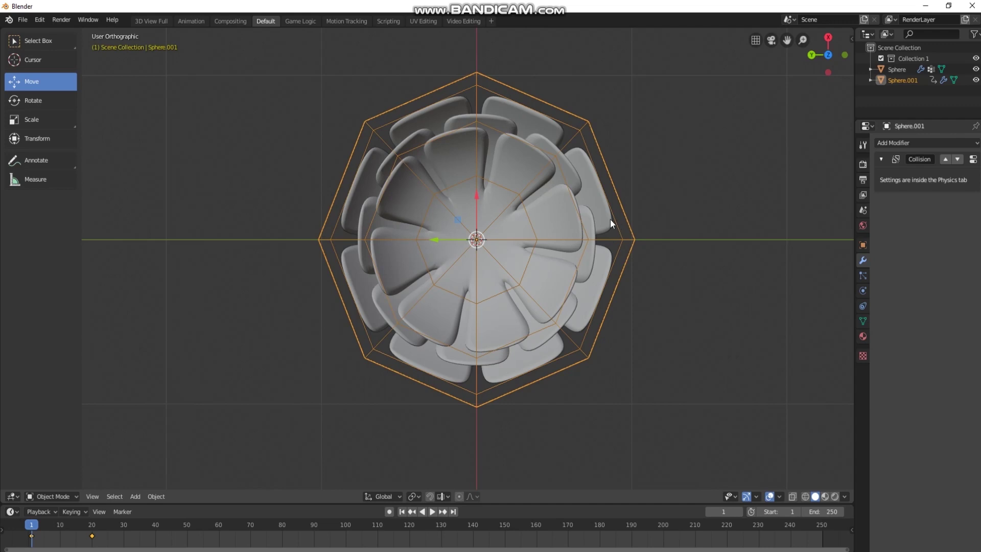
pyautogui.press('space')
pyautogui.click(33, 524)
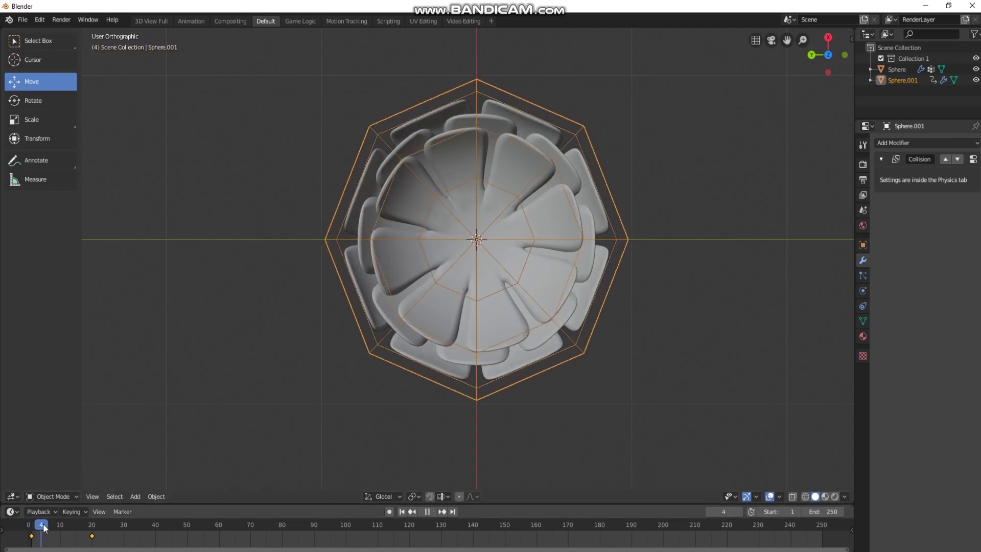
pyautogui.press('space')
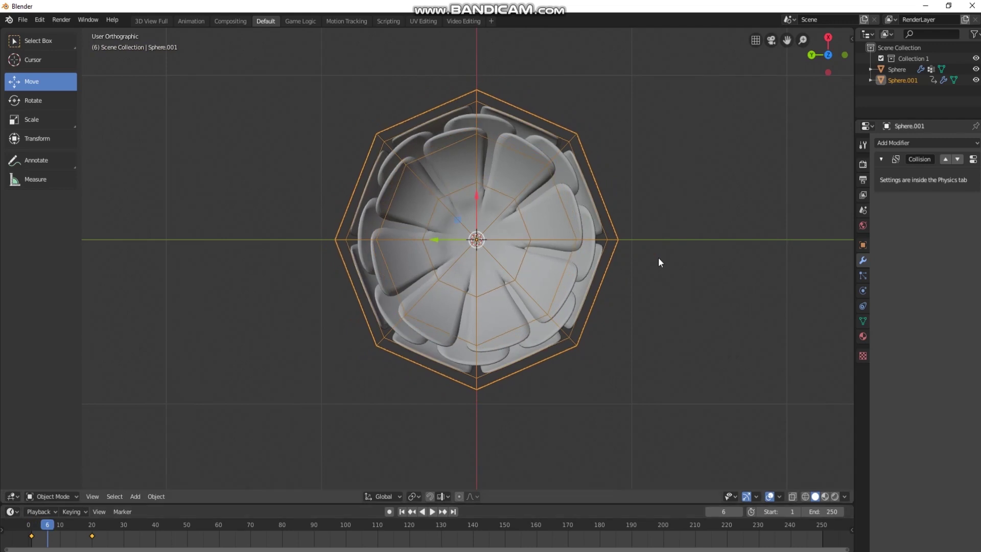
# Scale the collision sphere along the global Y axis by 0.793 and insert a keyframe at frame 6
pyautogui.press('s')
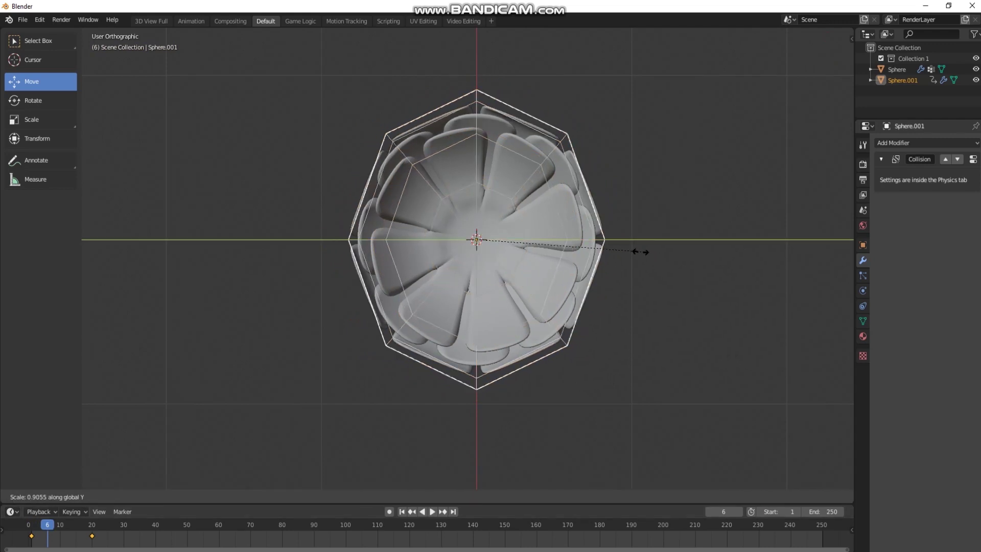
pyautogui.click(621, 249)
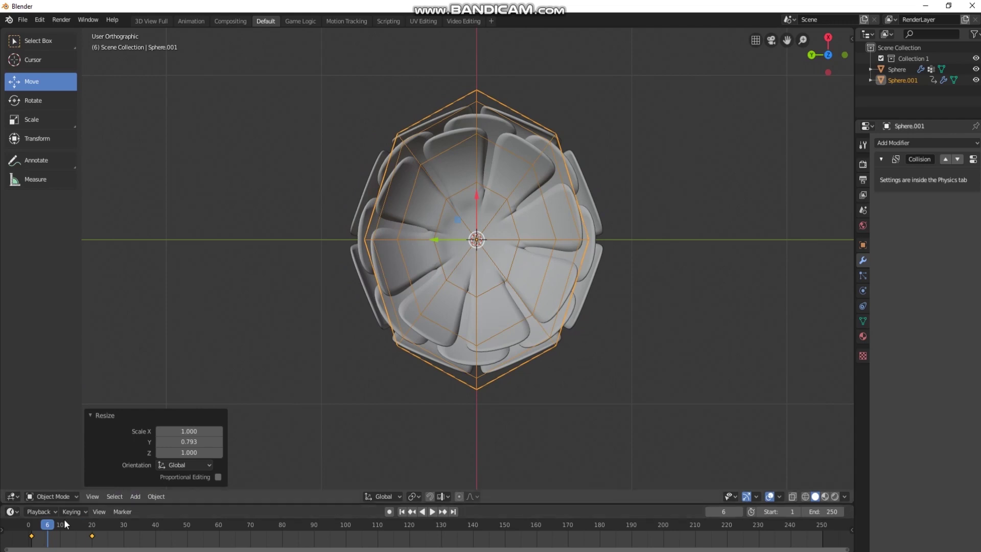
pyautogui.press('i')
pyautogui.click(373, 308)
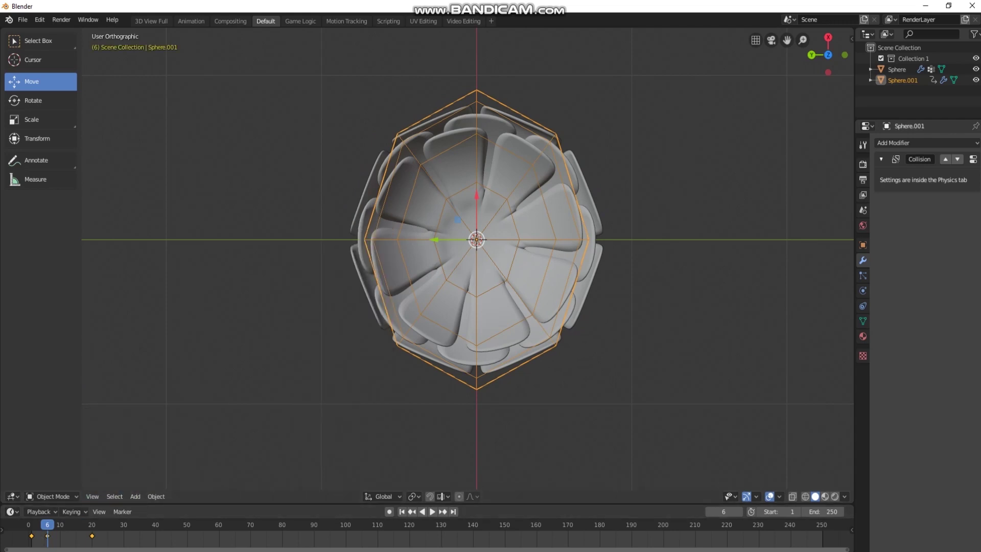
# Advance to frame 13, scale the collision sphere along the global X axis by 0.684 and insert a keyframe there
pyautogui.press('space')
pyautogui.press('space')
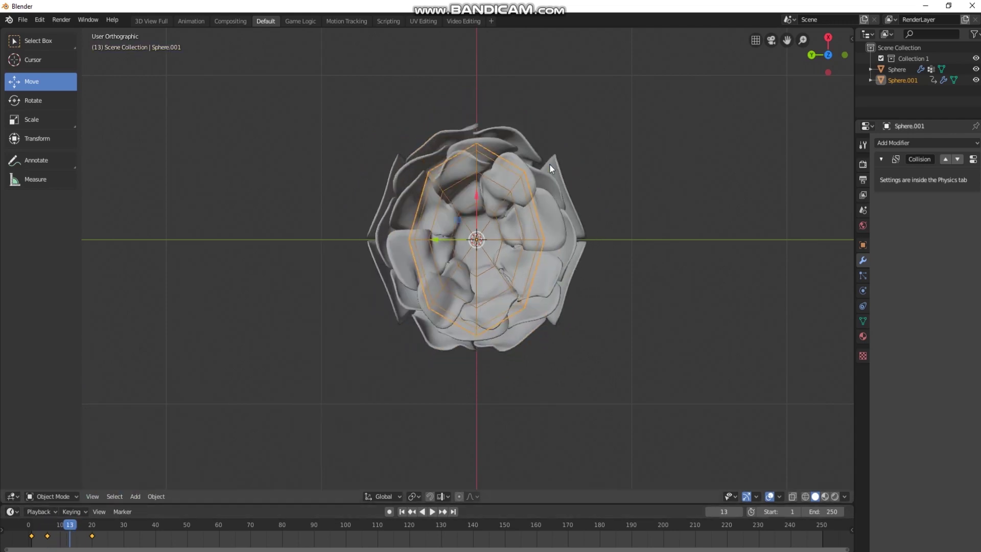
pyautogui.press('s')
pyautogui.press('x')
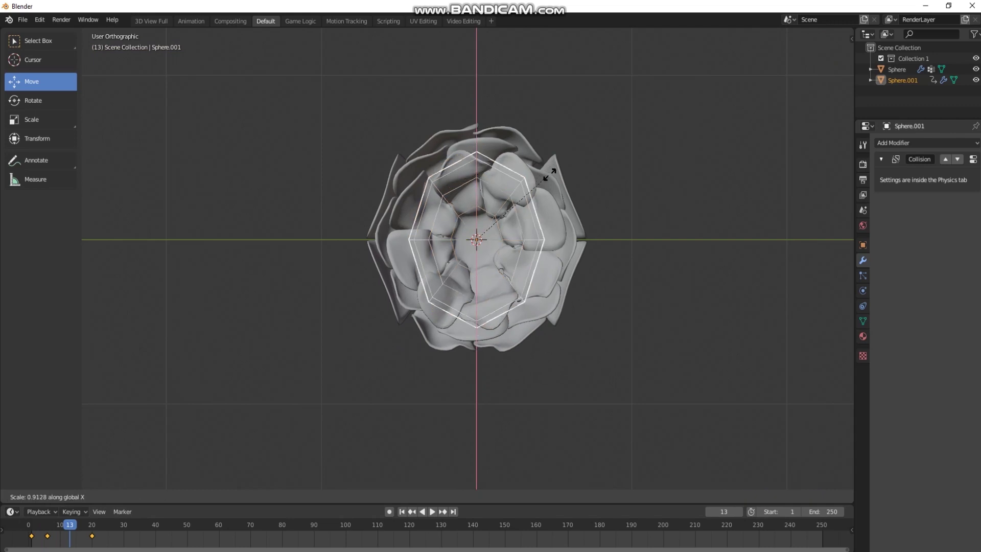
pyautogui.click(538, 200)
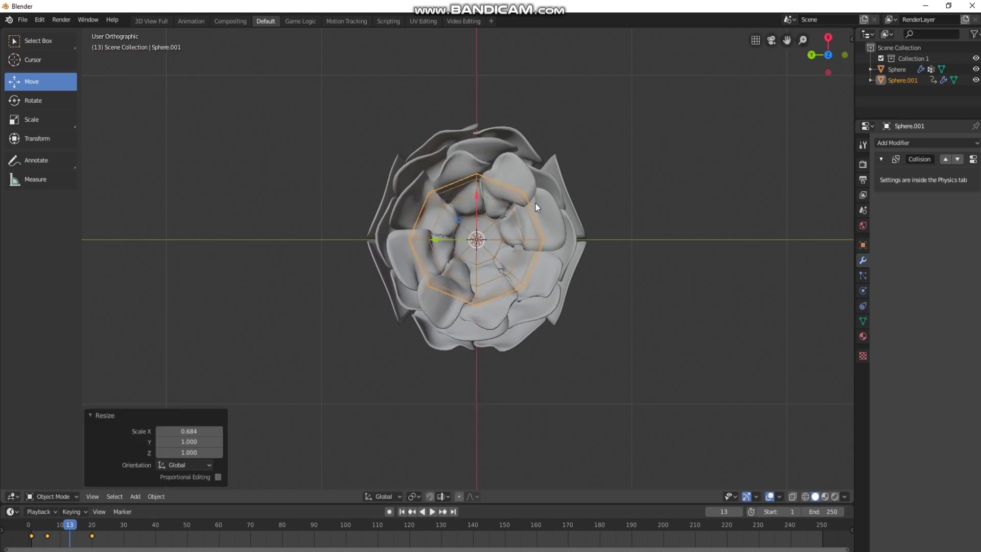
pyautogui.press('i')
pyautogui.click(533, 203)
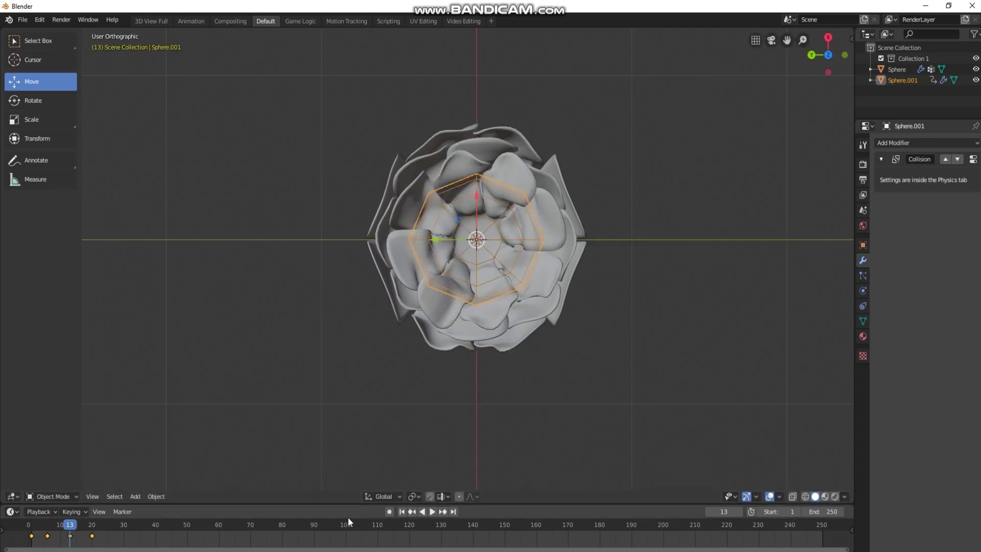
# Replay the closing simulation from frame 1 to frame 25 and inspect the folded petals from above and the sides
pyautogui.click(402, 511)
pyautogui.moveTo(138, 467); pyautogui.dragTo(418, 207, button='middle')
pyautogui.press('space')
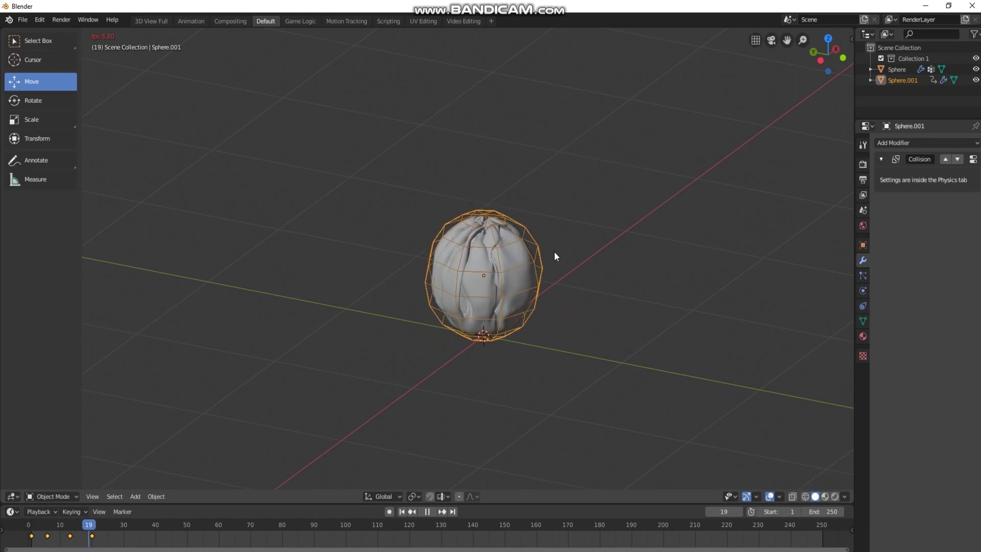
pyautogui.press('space')
pyautogui.moveTo(454, 261); pyautogui.dragTo(424, 128, button='middle')
pyautogui.scroll(3, 474, 244)
pyautogui.scroll(2, 475, 250)
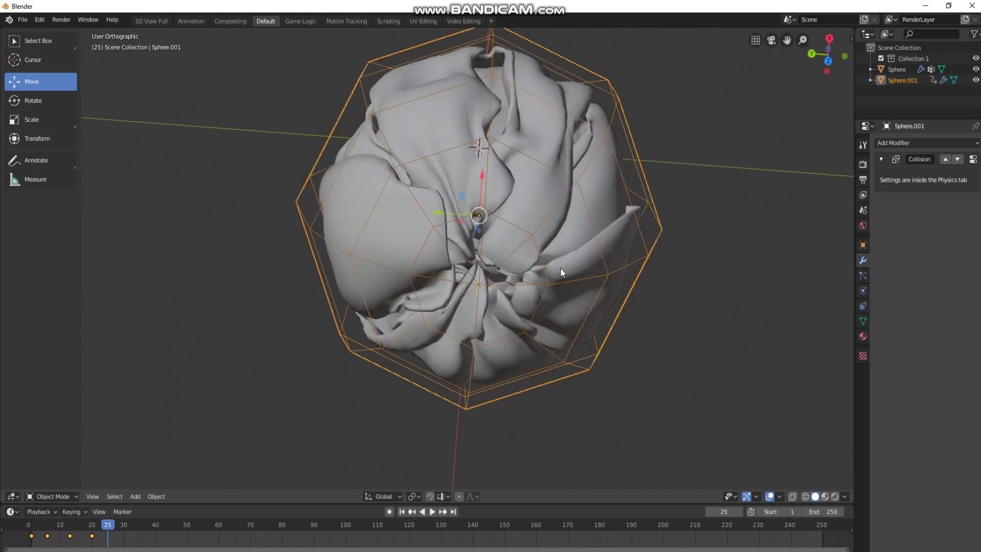
pyautogui.moveTo(560, 267); pyautogui.dragTo(417, 280, button='middle')
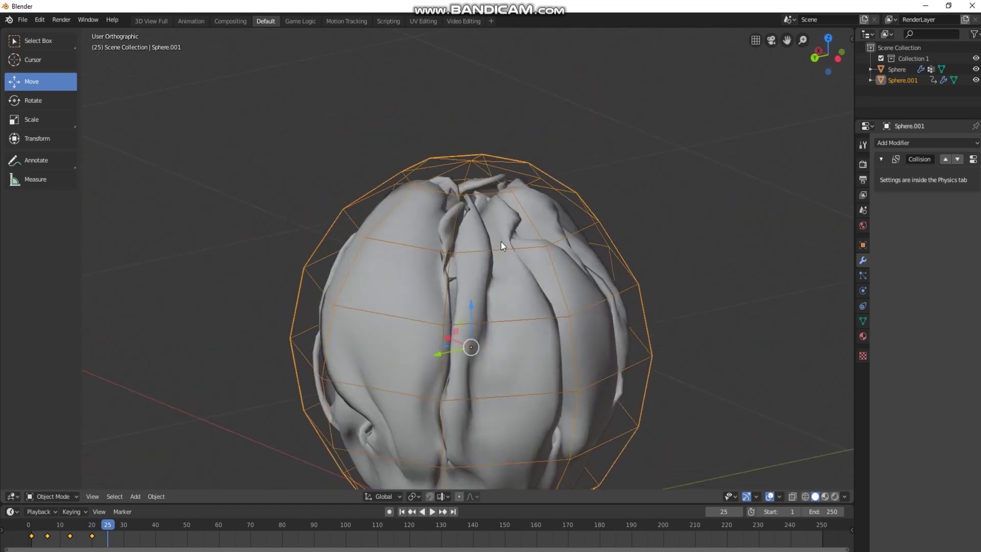
pyautogui.moveTo(571, 232); pyautogui.dragTo(482, 237, button='middle')
pyautogui.scroll(-3, 482, 237)
pyautogui.moveTo(492, 299); pyautogui.dragTo(531, 354, button='middle')
# Continue the simulation to frame 43, check the closed flower from the side and select the flower mesh
pyautogui.press('space')
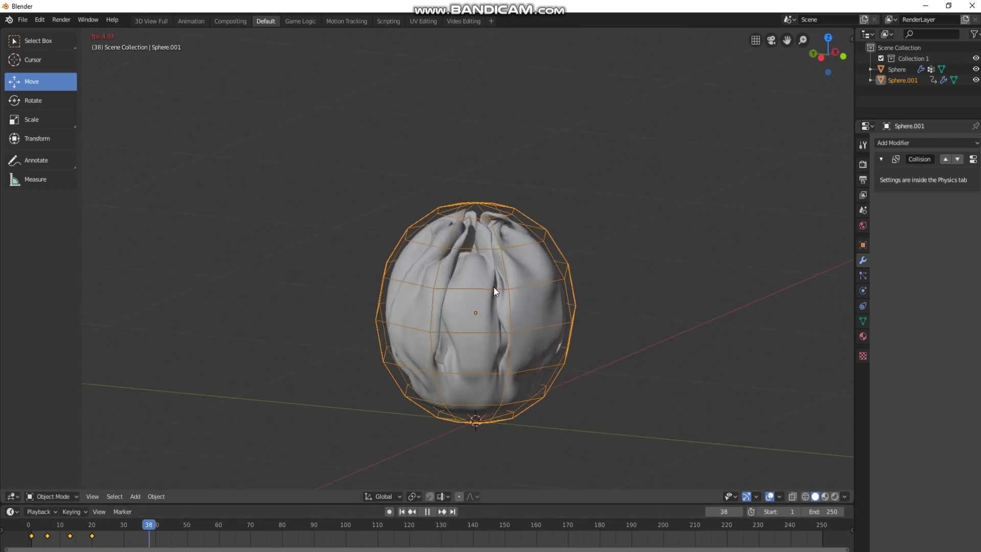
pyautogui.press('space')
pyautogui.moveTo(478, 290); pyautogui.dragTo(474, 259, button='middle')
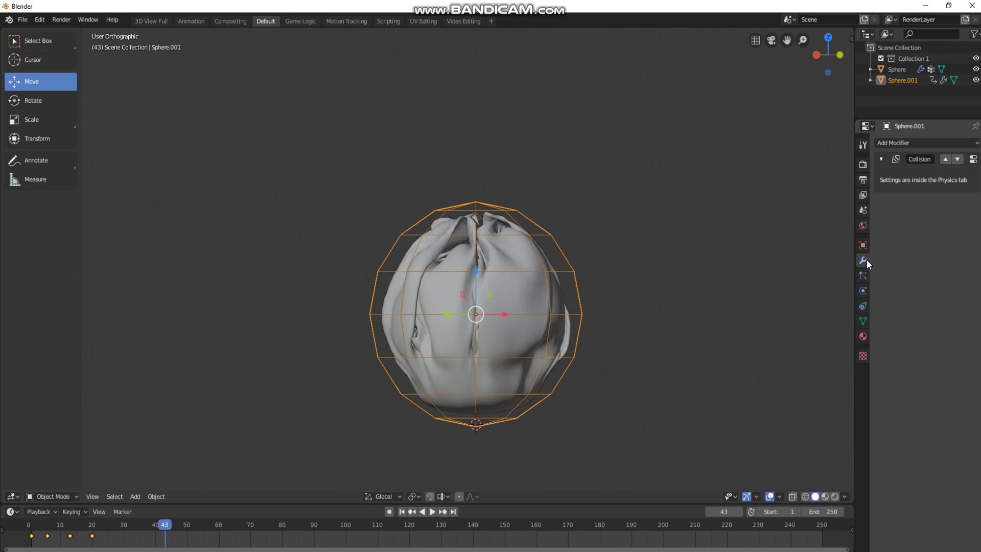
pyautogui.click(513, 293)
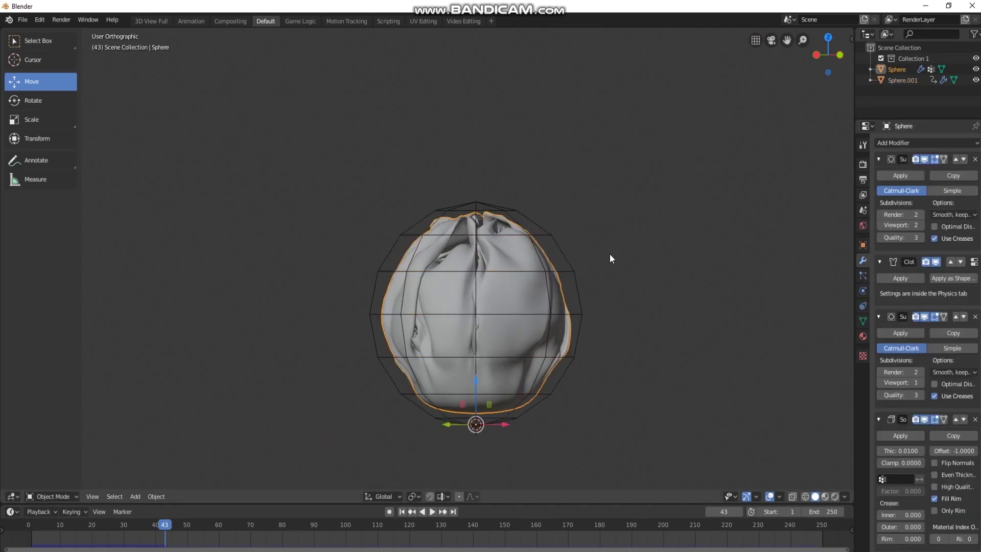
# Apply the flower's first Subdivision Surface modifier, and apply its Cloth modifier as a shape key
pyautogui.click(901, 175)
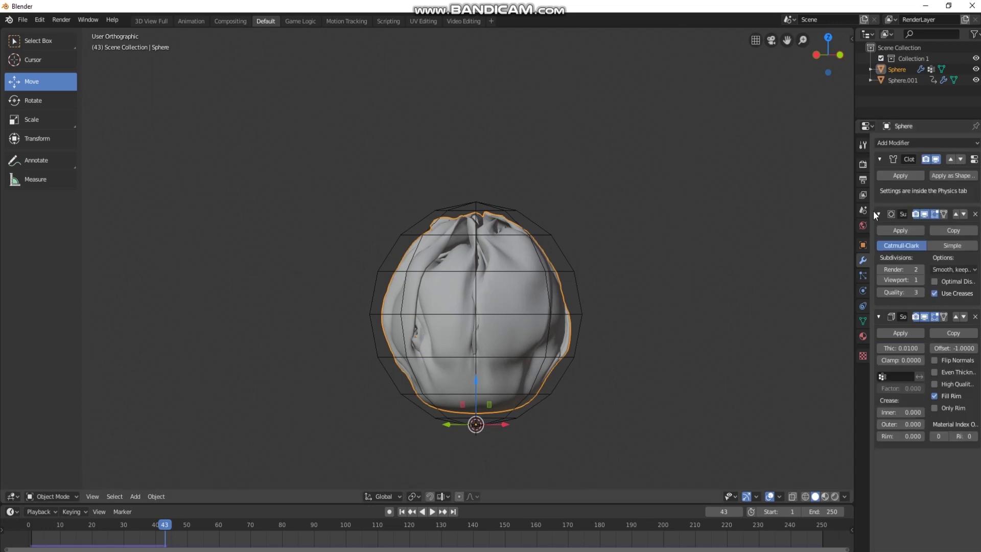
pyautogui.click(962, 176)
pyautogui.moveTo(384, 293); pyautogui.dragTo(363, 345, button='middle')
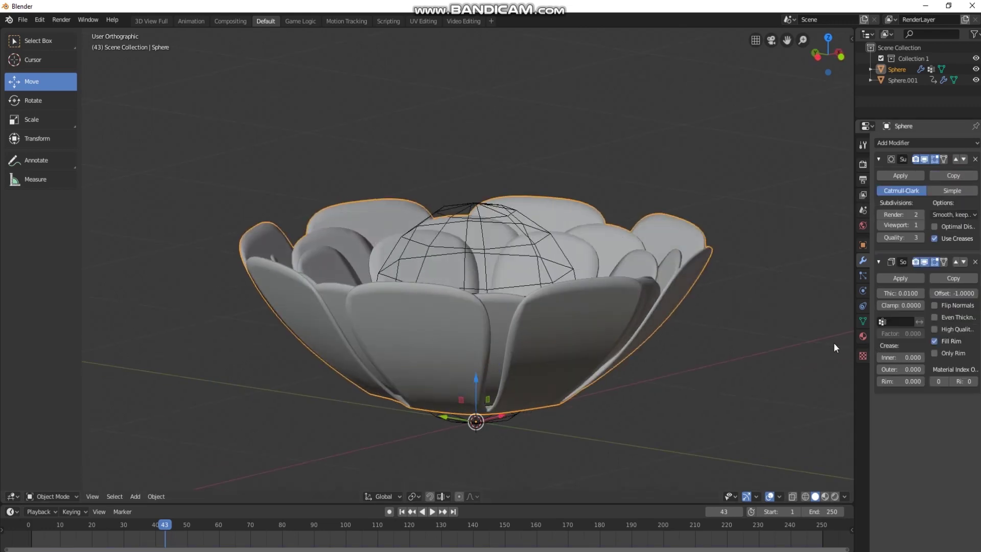
# Select the flower's Cloth shape key and set its value to 0.905 to fold the petals closed
pyautogui.click(864, 322)
pyautogui.click(894, 276)
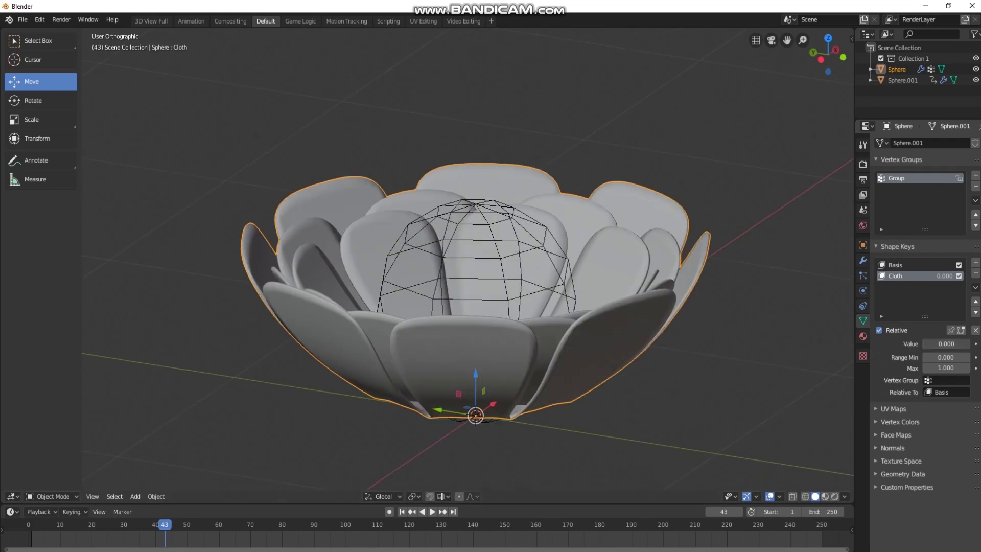
pyautogui.moveTo(931, 344); pyautogui.dragTo(967, 345)
pyautogui.moveTo(390, 317); pyautogui.dragTo(443, 321, button='middle')
# Duplicate the closed flower and move the copy -0.874 along the global Y axis, clear of the original
pyautogui.hotkey('shift', 'd')
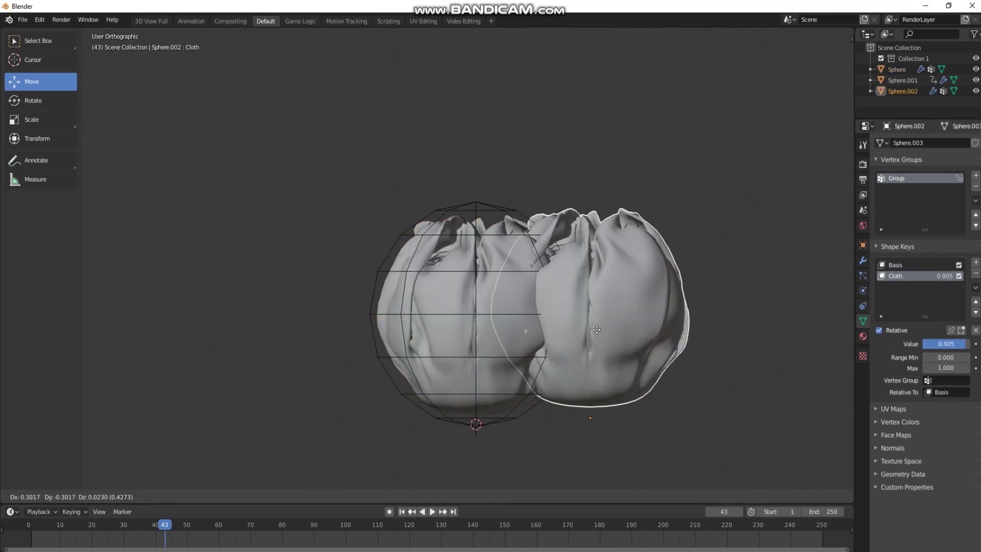
pyautogui.rightClick(506, 363)
pyautogui.moveTo(448, 423); pyautogui.dragTo(615, 423)
# In the left side view, rotate the duplicated flower 18.8° and move it Y 0.260, Z -0.061 to rest against the original
pyautogui.moveTo(506, 364); pyautogui.dragTo(558, 353, button='middle')
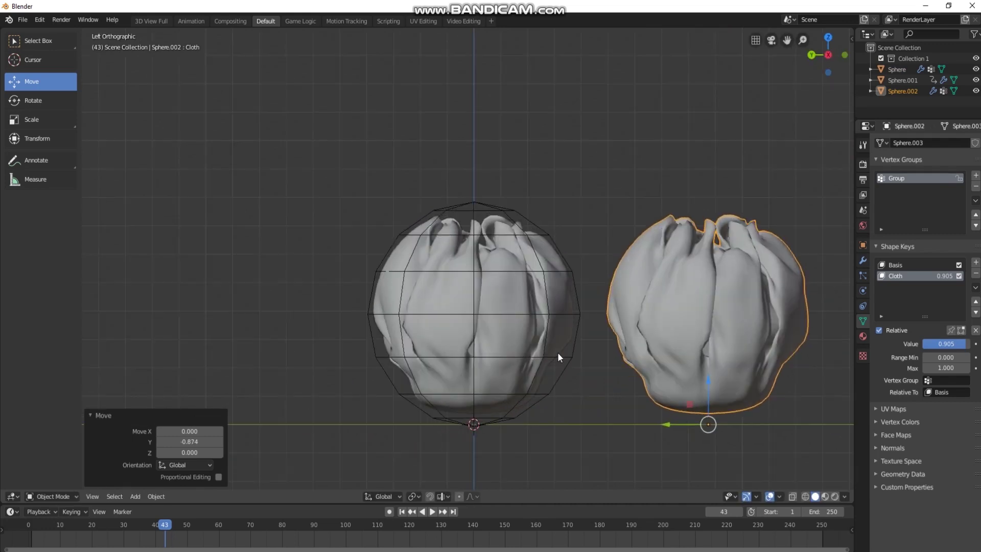
pyautogui.press('r')
pyautogui.click(734, 367)
pyautogui.press('g')
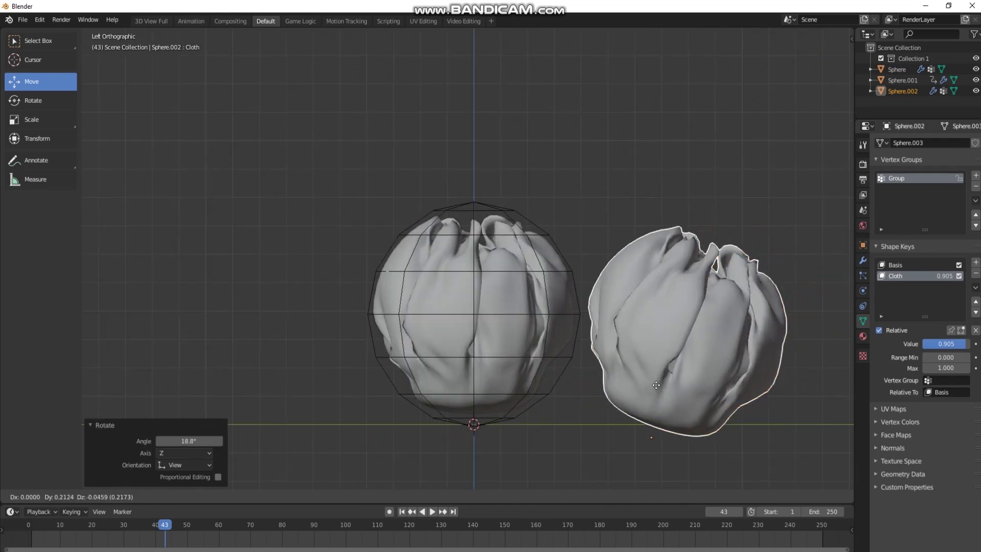
pyautogui.click(656, 385)
# Set the tilted flower copy's Cloth shape key value to 0.821 so its petals open slightly
pyautogui.moveTo(946, 344); pyautogui.dragTo(904, 344)
pyautogui.moveTo(458, 220); pyautogui.dragTo(591, 249, button='middle')
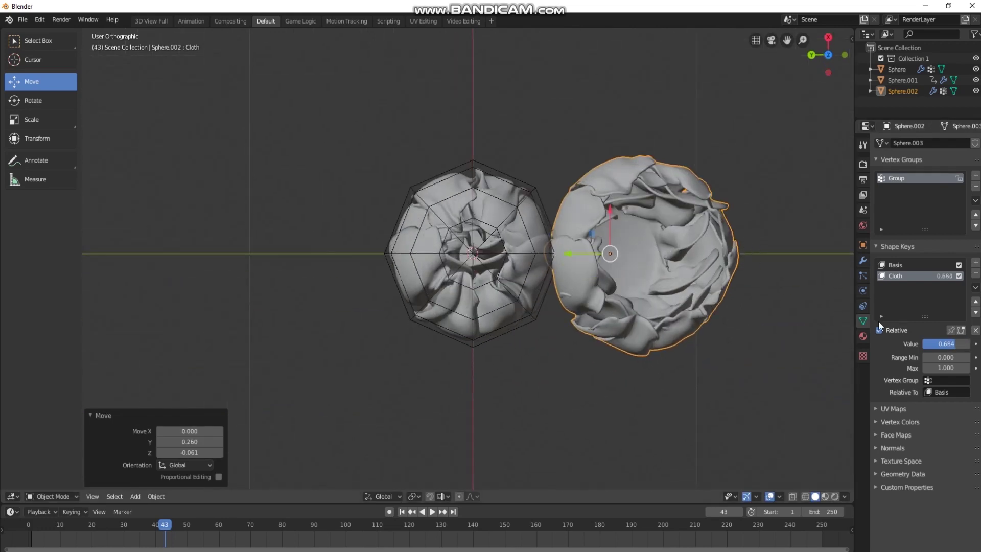
pyautogui.moveTo(950, 341); pyautogui.dragTo(976, 342)
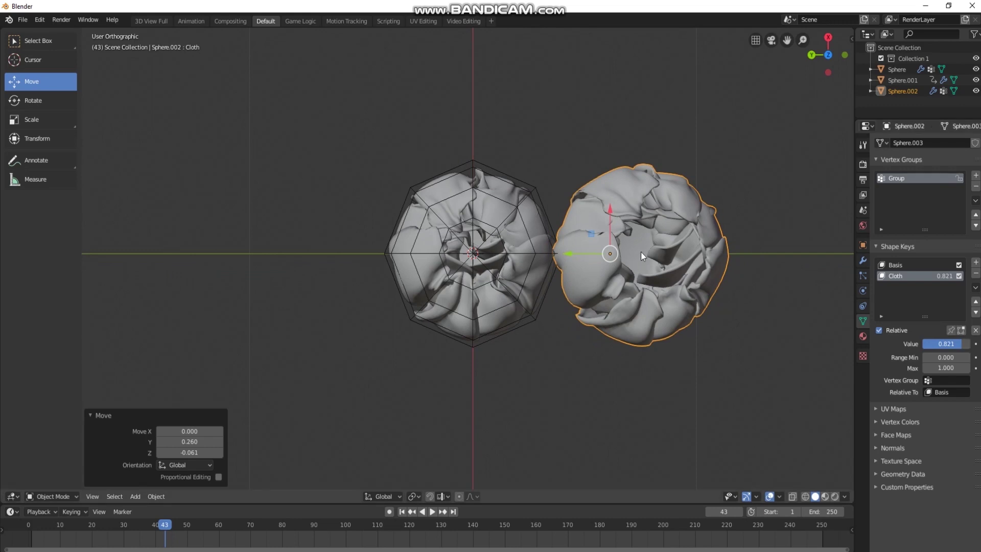
# Duplicate the tilted flower by X -0.622, Y 0.367, rotate the copy 46.8° and shift it X 0.099, Y -0.039 against the others
pyautogui.hotkey('shift', 'd')
pyautogui.click(630, 387)
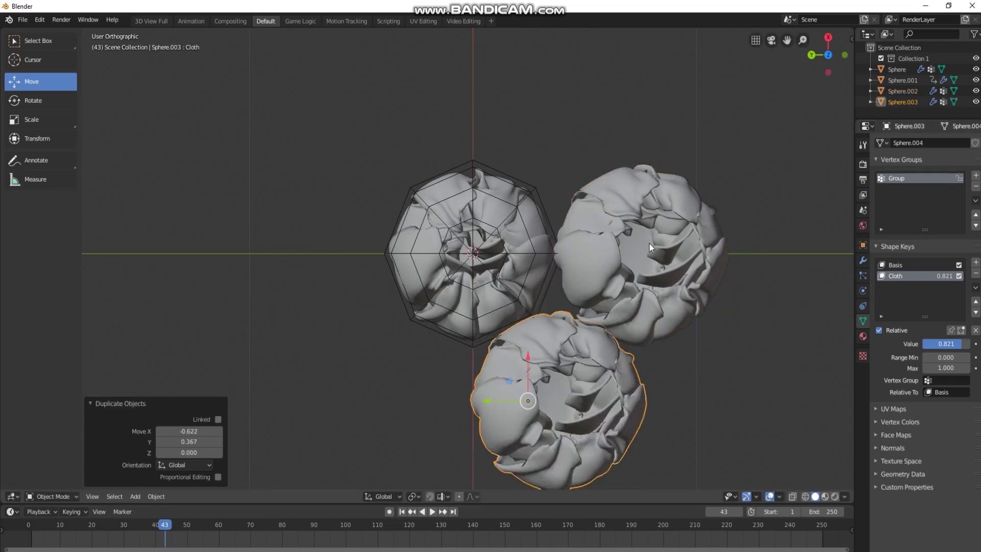
pyautogui.press('r')
pyautogui.click(511, 404)
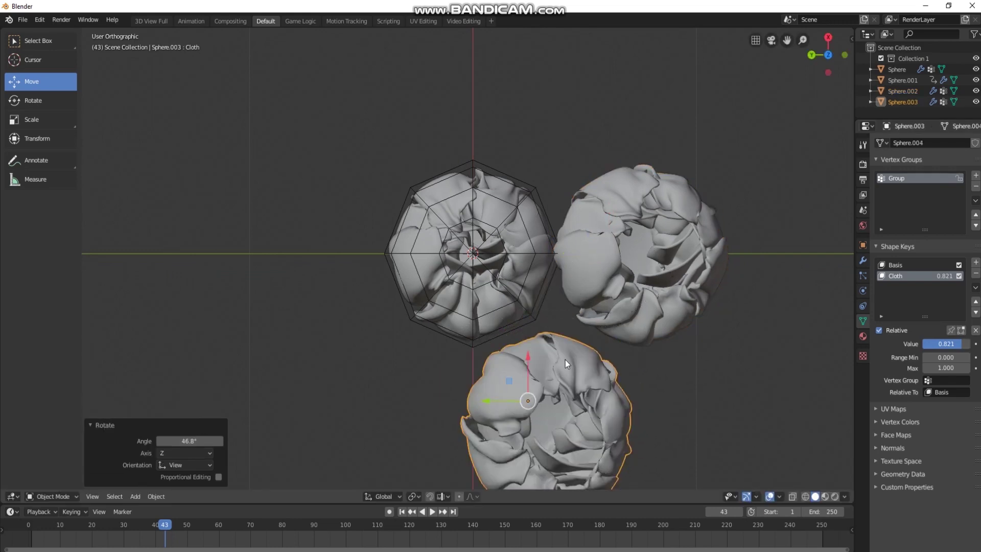
pyautogui.moveTo(565, 359); pyautogui.dragTo(574, 337)
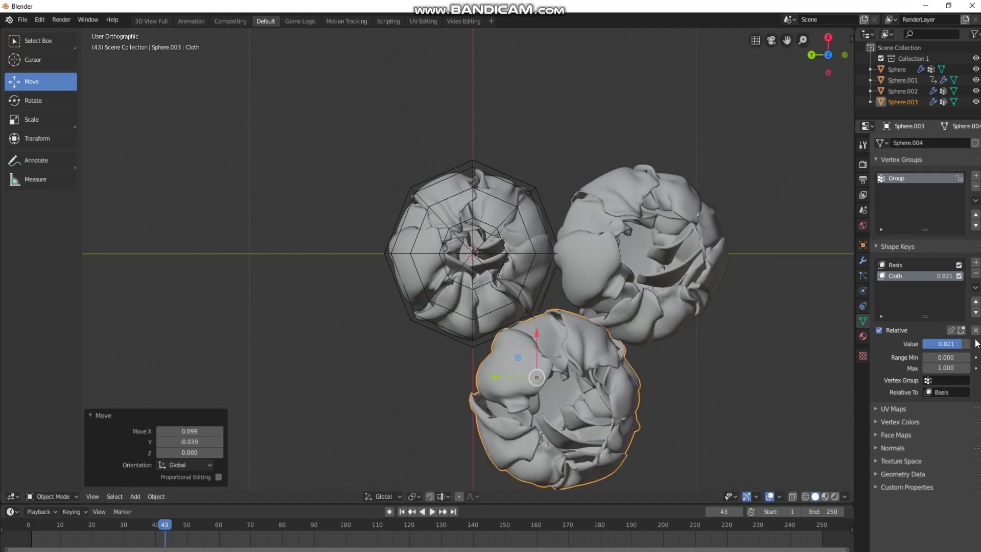
# Lower the third flower's Cloth shape key value and delete the collision sphere around the original flower
pyautogui.moveTo(945, 343); pyautogui.dragTo(520, 343)
pyautogui.moveTo(520, 343); pyautogui.dragTo(464, 213, button='middle')
pyautogui.click(464, 210)
pyautogui.press('Delete')
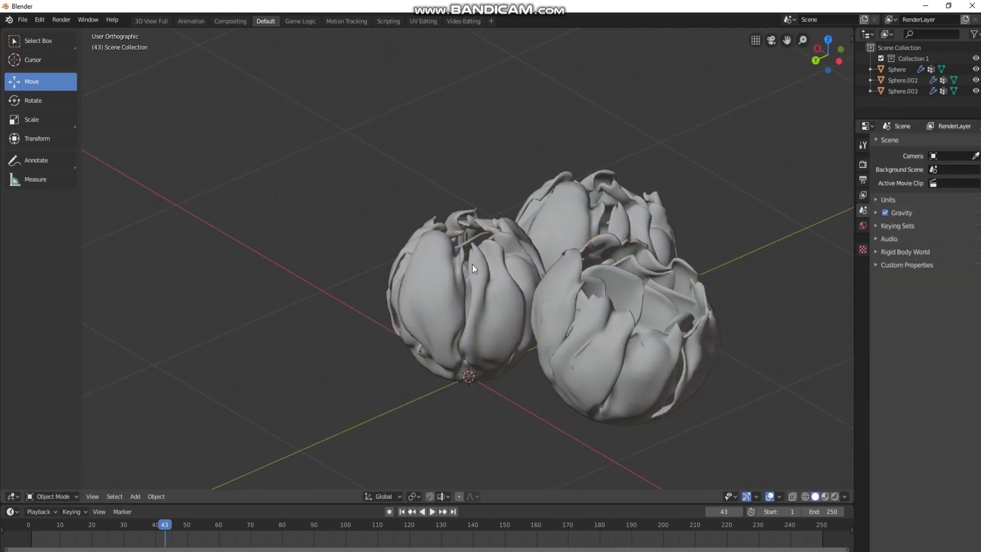
# Inspect the arrangement of three flowers up close and from several sides
pyautogui.moveTo(472, 264); pyautogui.dragTo(496, 323, button='middle')
pyautogui.scroll(4, 495, 323)
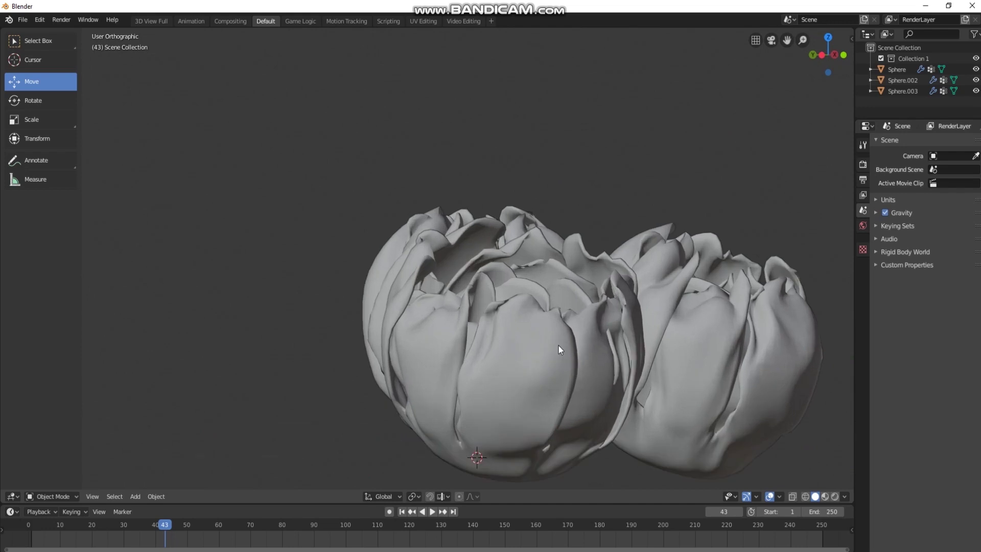
pyautogui.moveTo(558, 345); pyautogui.dragTo(283, 286, button='middle')
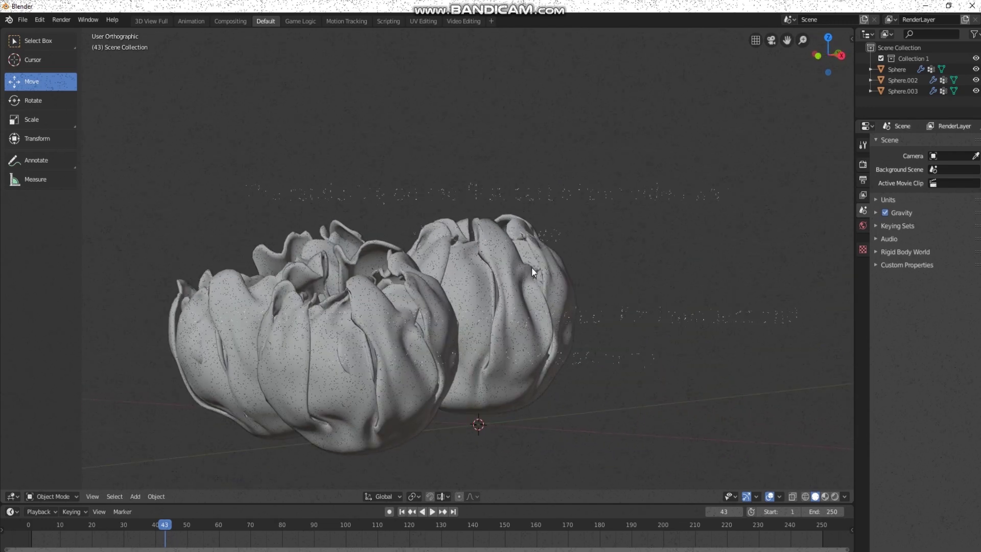